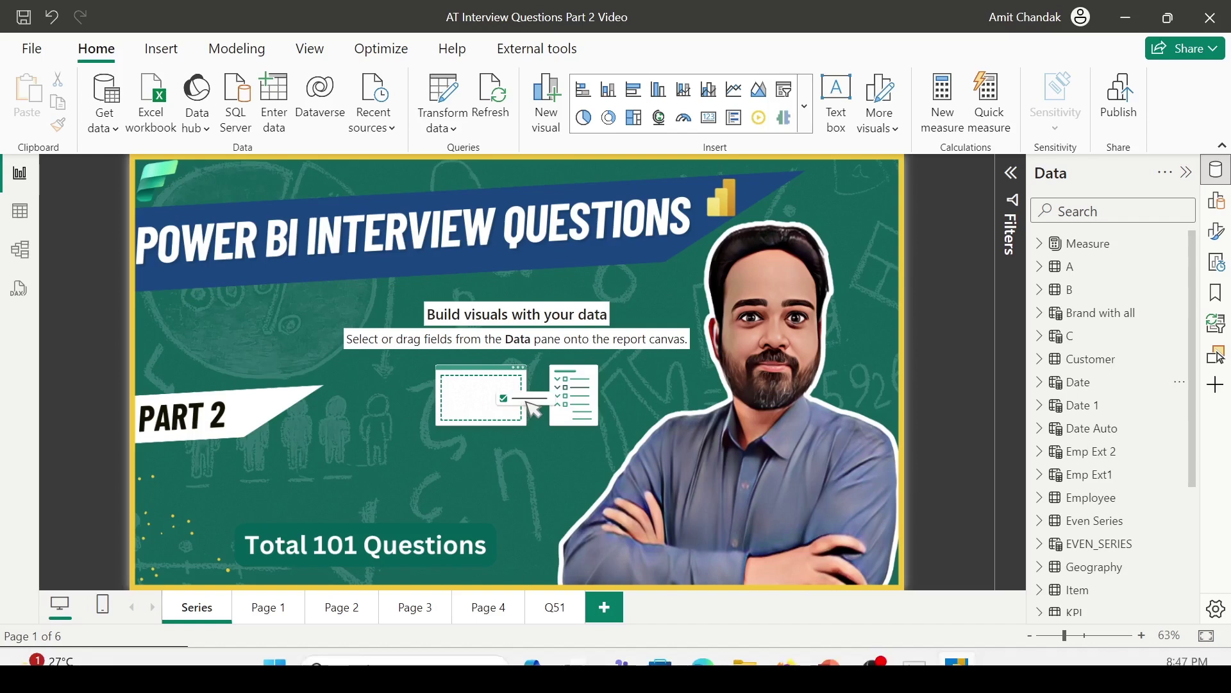
# Open the Q51 report page and expand the Date table's field list
pyautogui.click(554, 610)
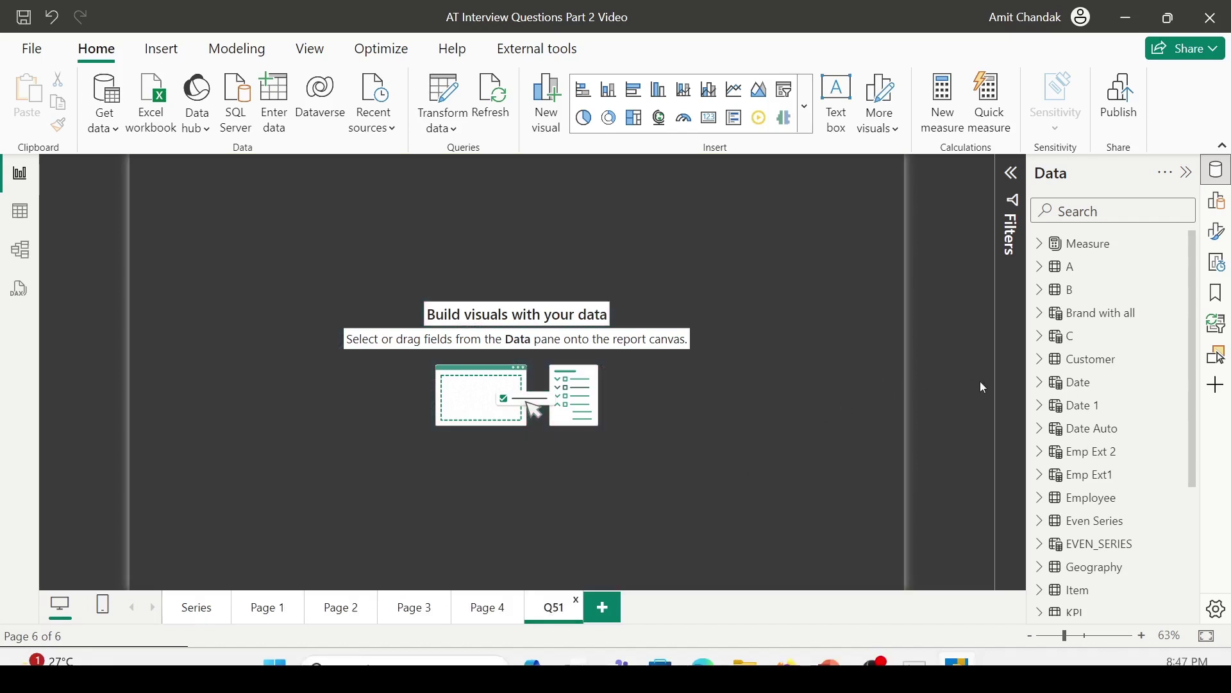
pyautogui.click(1040, 384)
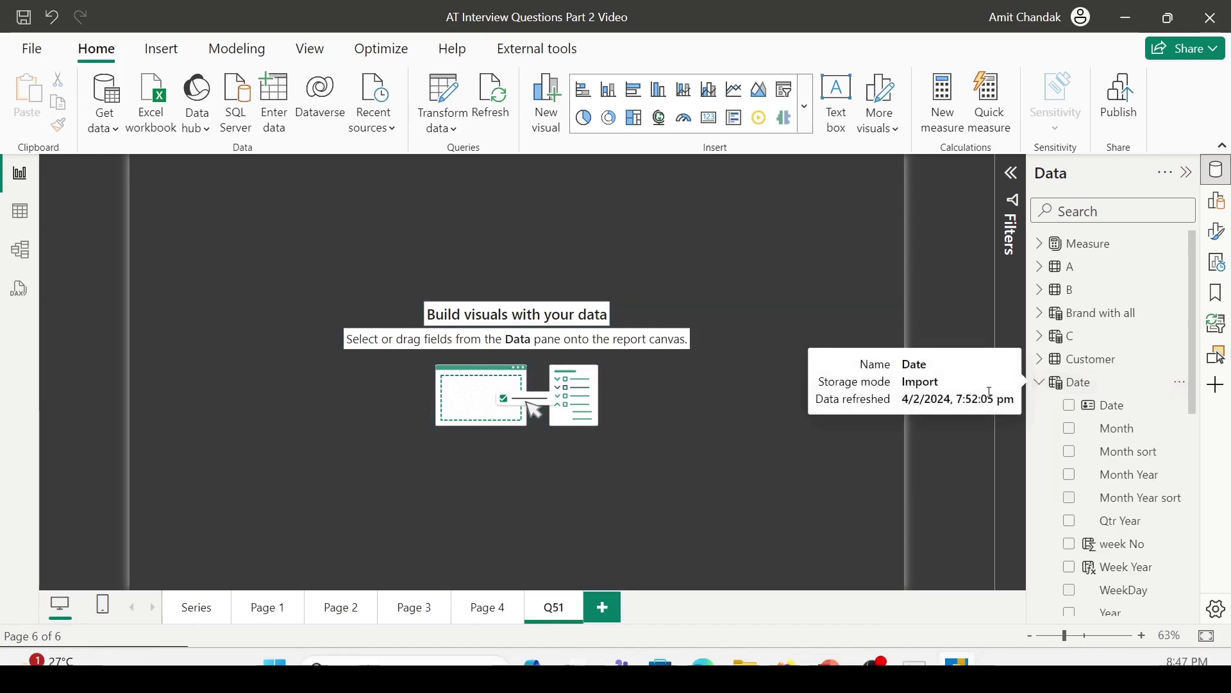
# Examine the data model's relationships, focusing on how the Sales table connects to the Date table
pyautogui.click(21, 251)
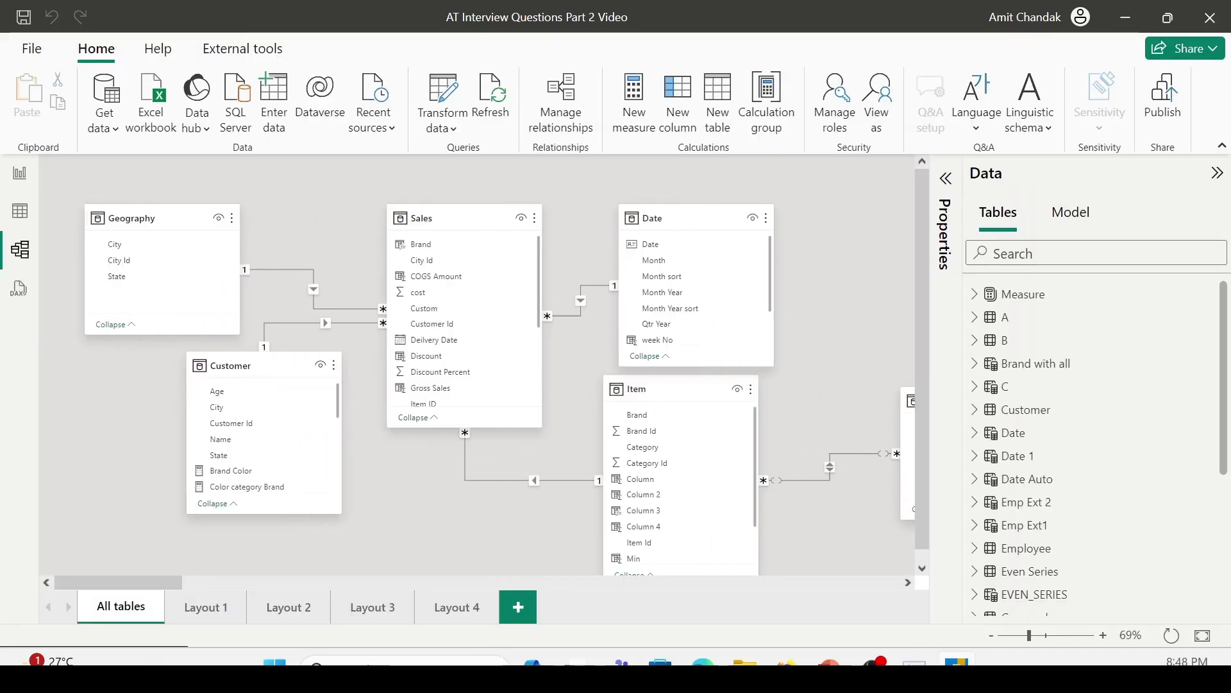
pyautogui.moveTo(67, 168); pyautogui.dragTo(820, 580)
pyautogui.moveTo(370, 181)
pyautogui.mouseDown()
pyautogui.moveTo(460, 361)
pyautogui.moveTo(560, 465)
pyautogui.mouseUp()
pyautogui.moveTo(605, 197)
pyautogui.mouseDown()
pyautogui.moveTo(708, 374)
pyautogui.moveTo(798, 368)
pyautogui.mouseUp()
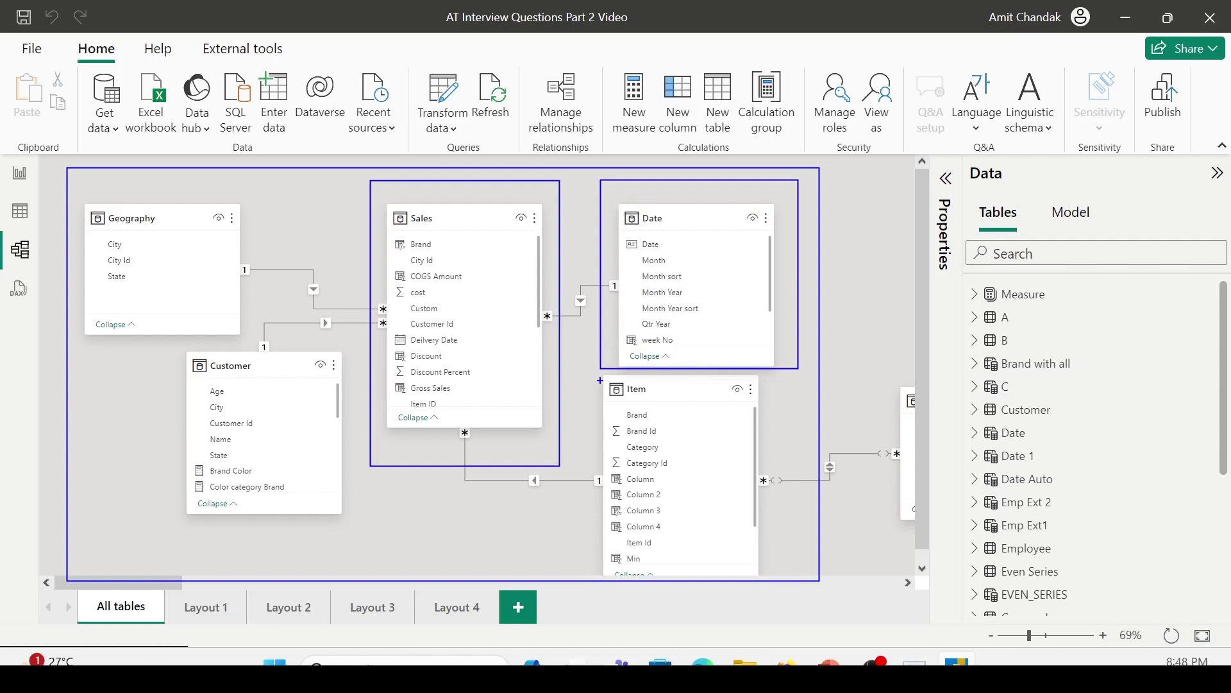
pyautogui.press('Escape')
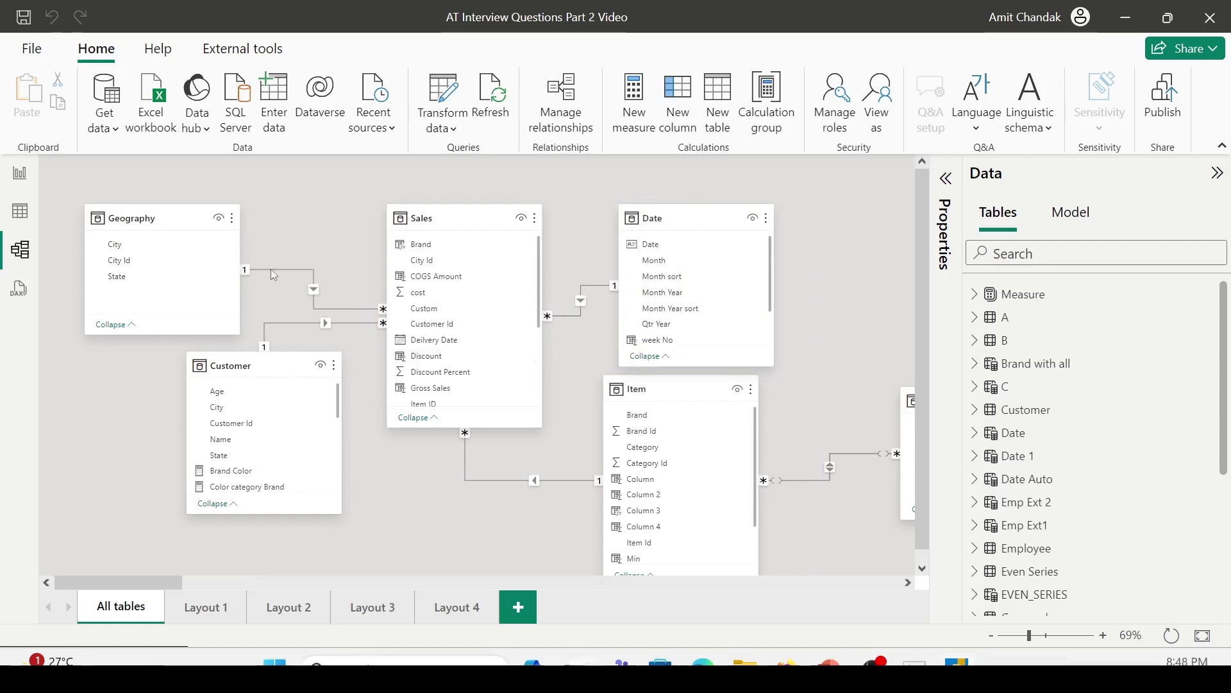
# Return to the report and create a table visual from the Date field, enlarged to span the canvas width
pyautogui.click(23, 173)
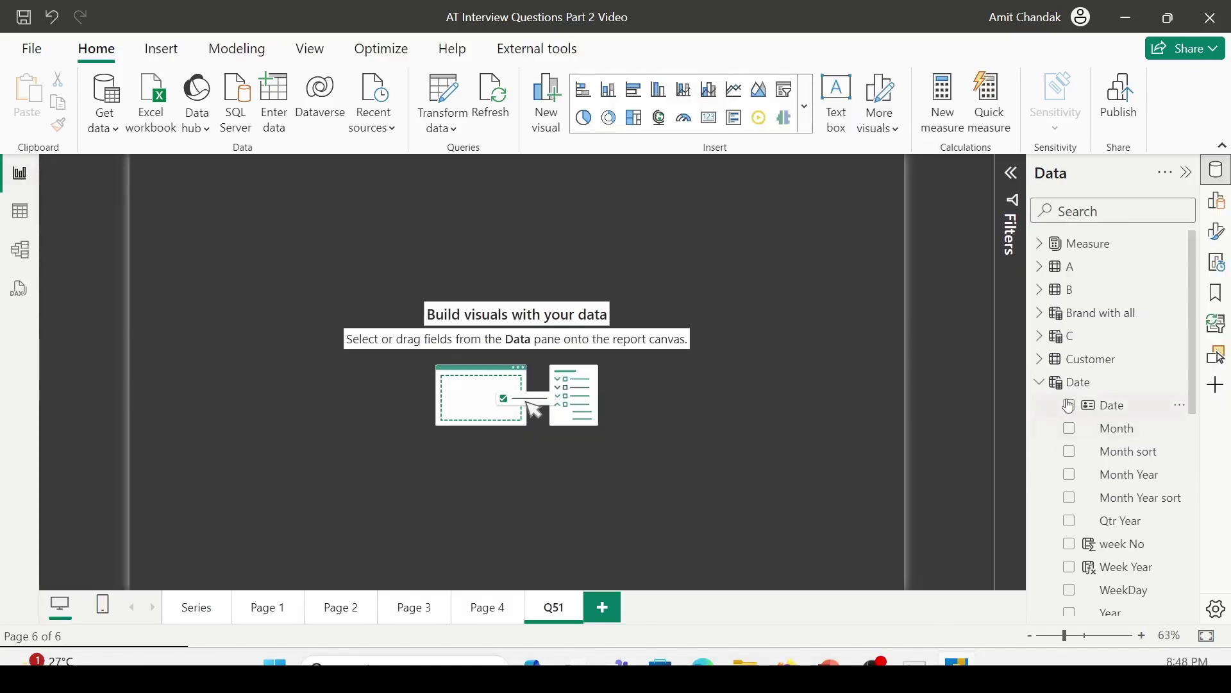
pyautogui.moveTo(1103, 405); pyautogui.dragTo(205, 304)
pyautogui.moveTo(310, 399); pyautogui.dragTo(906, 607)
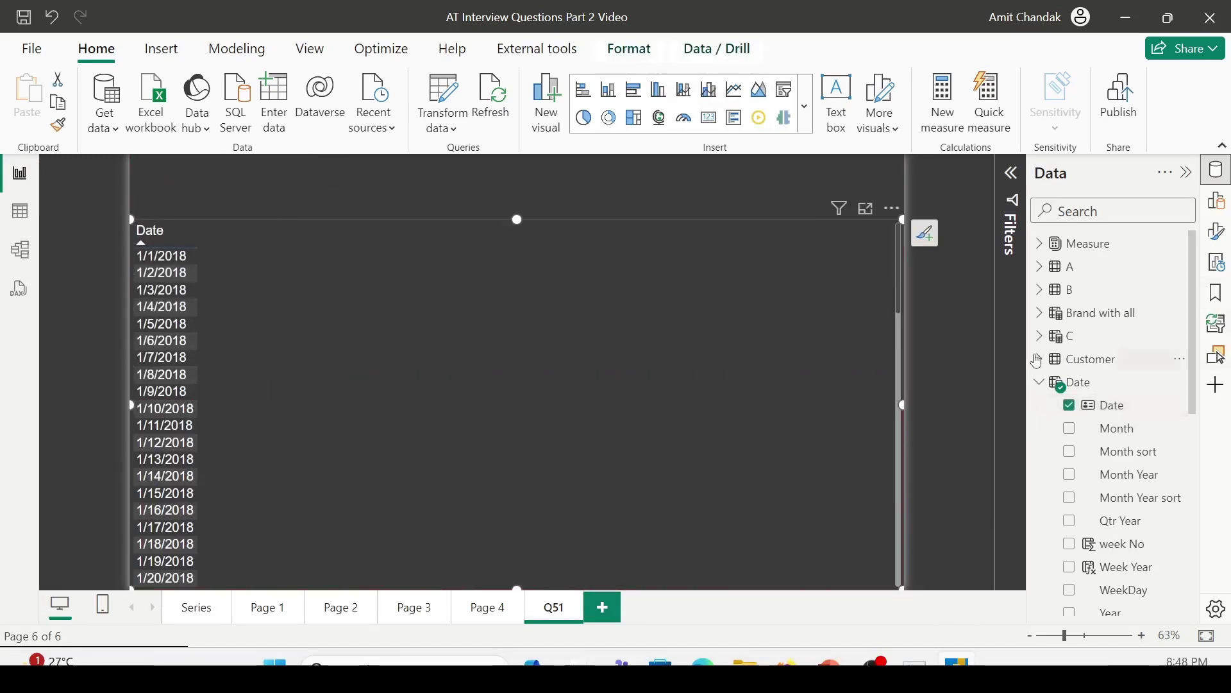
# Create a new measure in the Date table and name it Cumm 1
pyautogui.click(1080, 383)
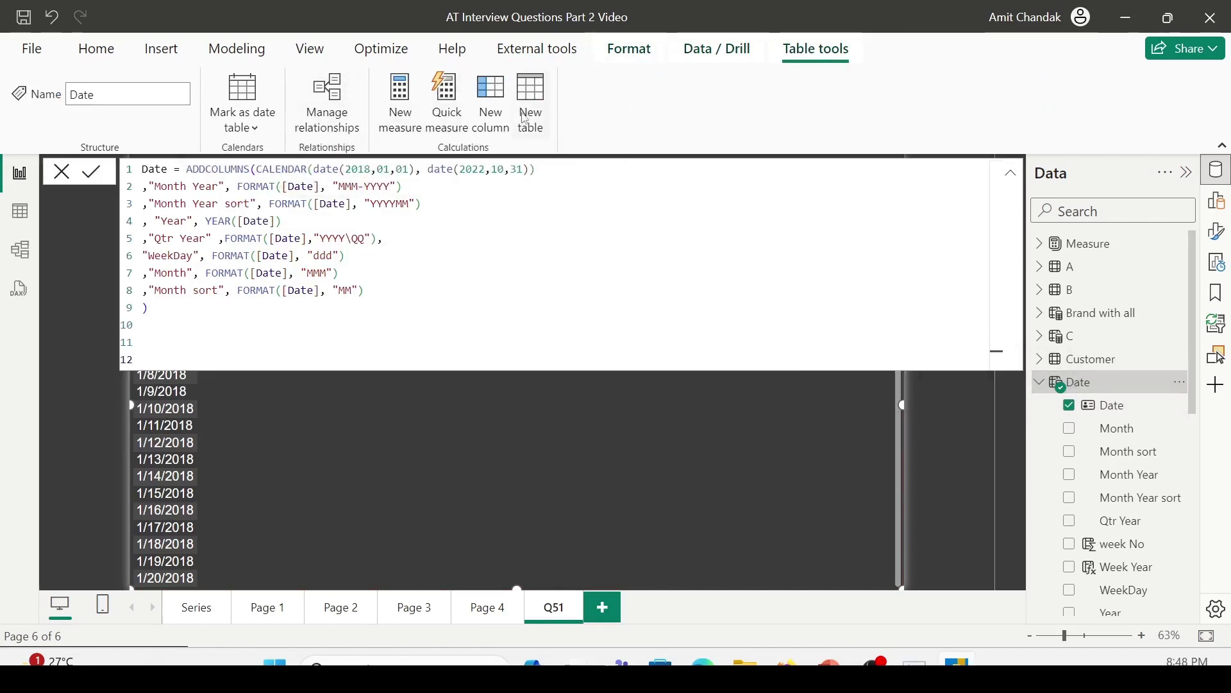
pyautogui.click(402, 104)
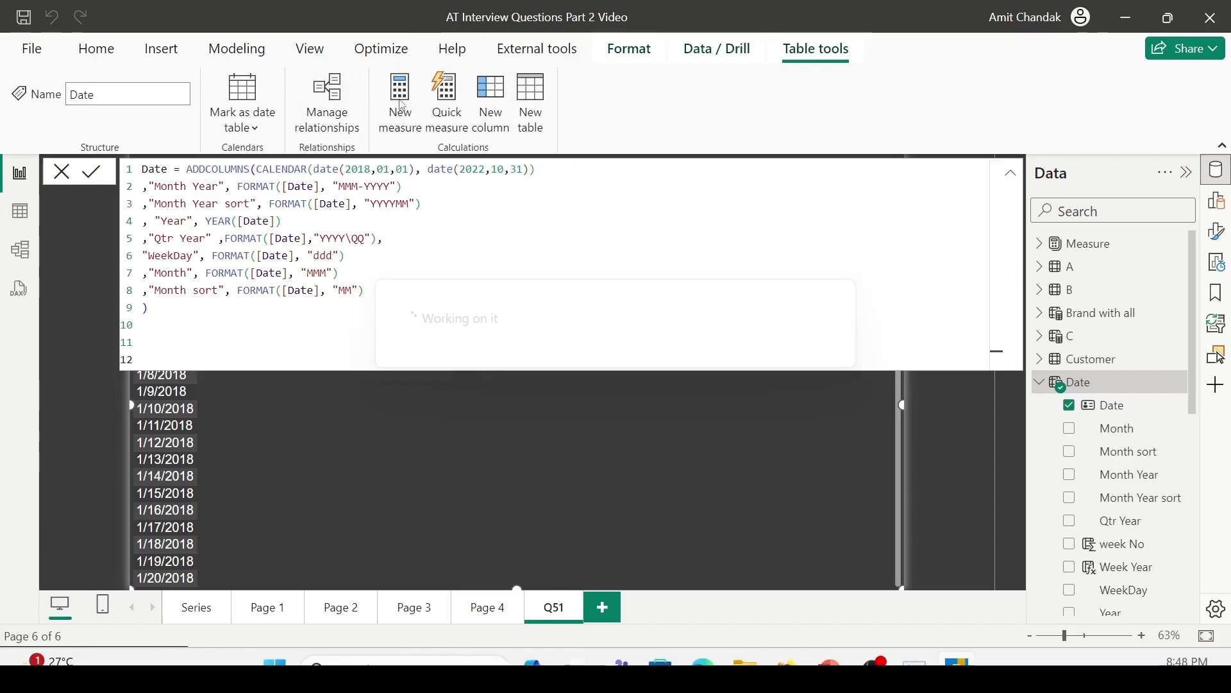
pyautogui.doubleClick(155, 172)
pyautogui.write('Cumm 1')
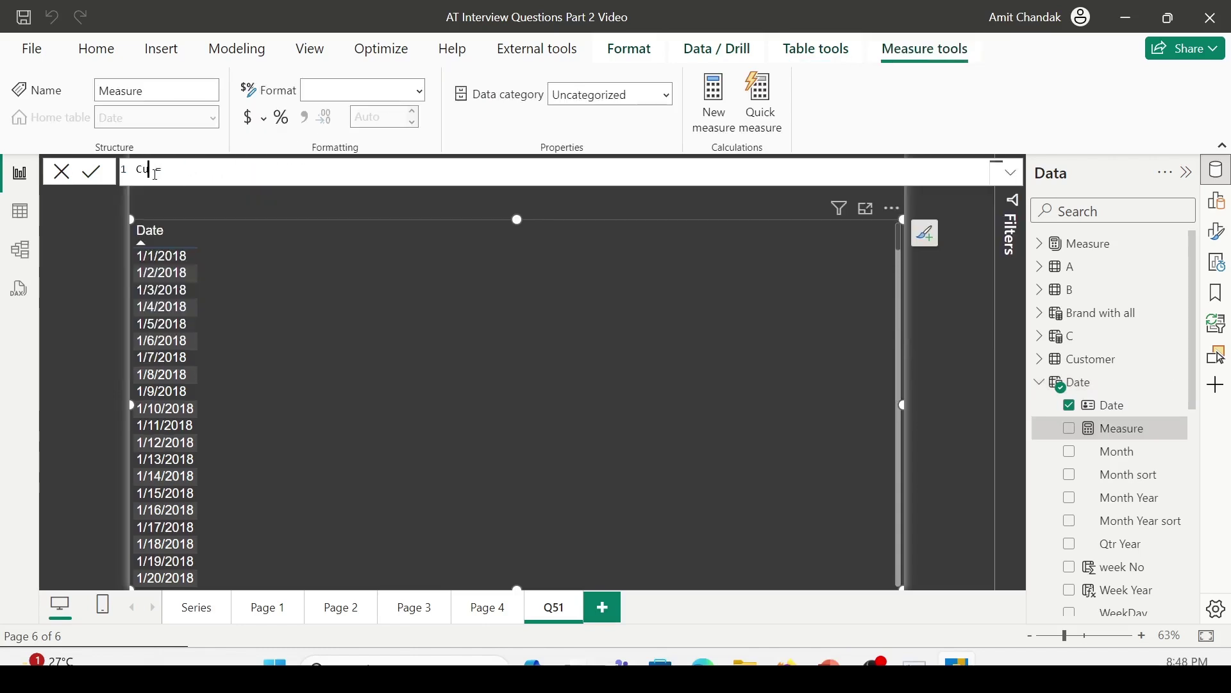
pyautogui.press('Right')
pyautogui.press('Right')
# Begin the Cumm 1 formula with CALCULATE using the [Net] measure as its expression
pyautogui.write('ca')
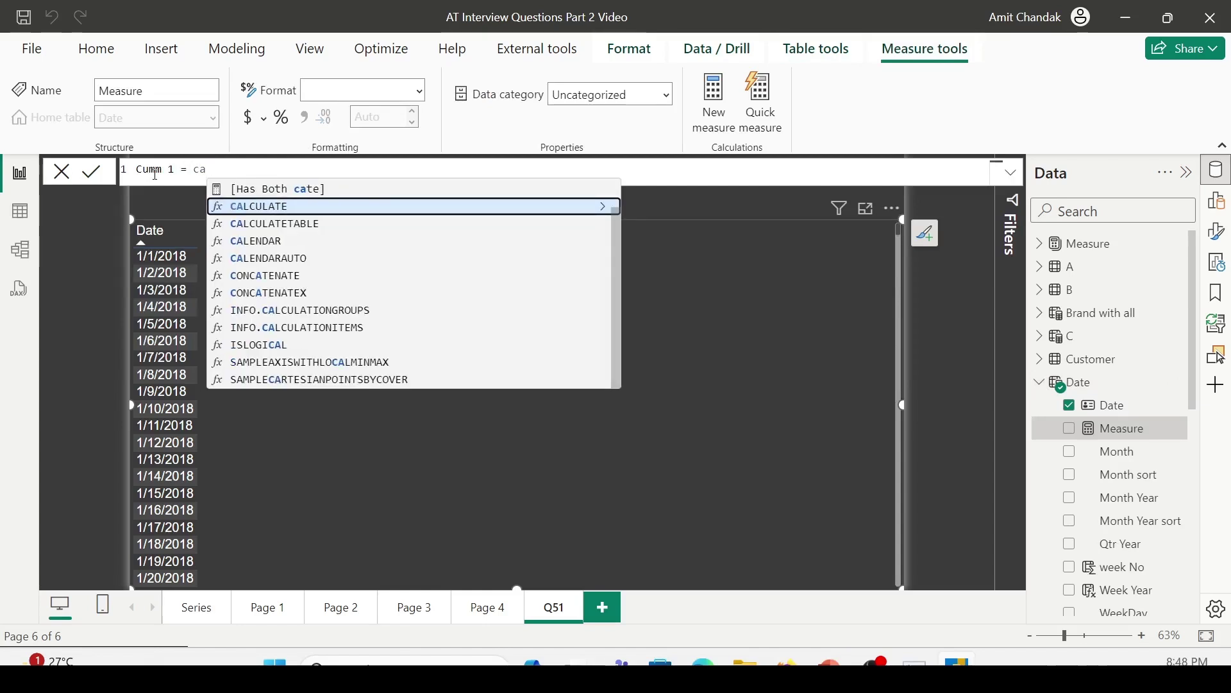
pyautogui.press('Tab')
pyautogui.write('[Net')
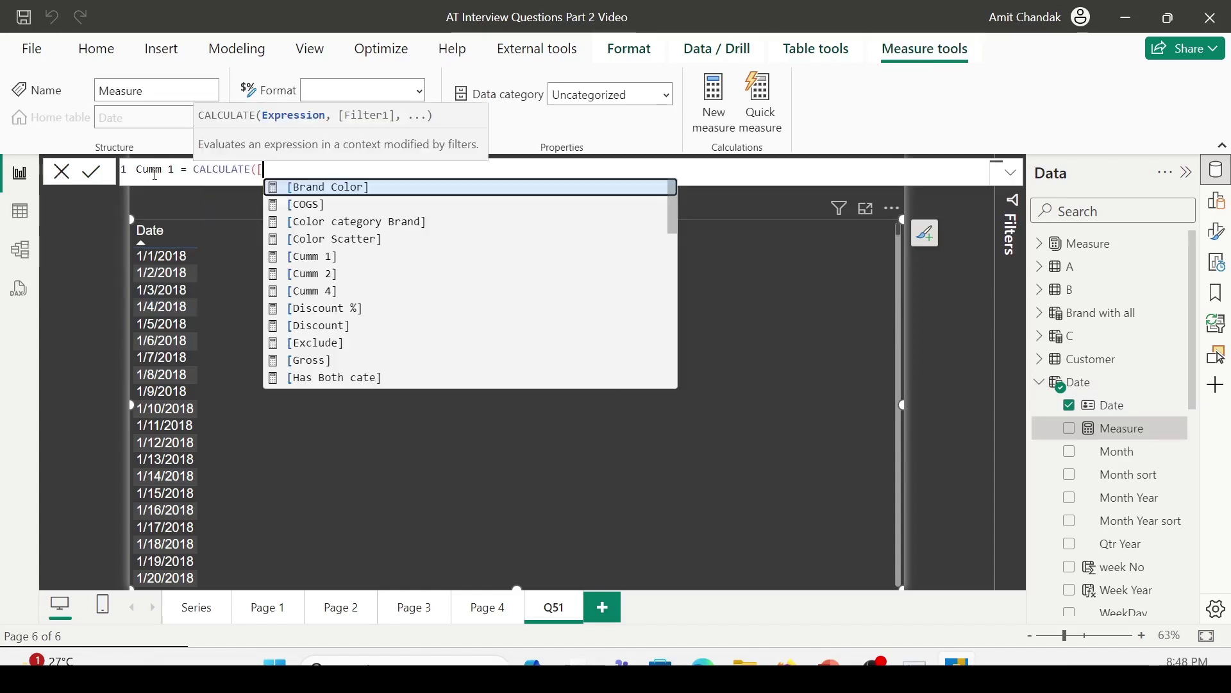
pyautogui.press('Tab')
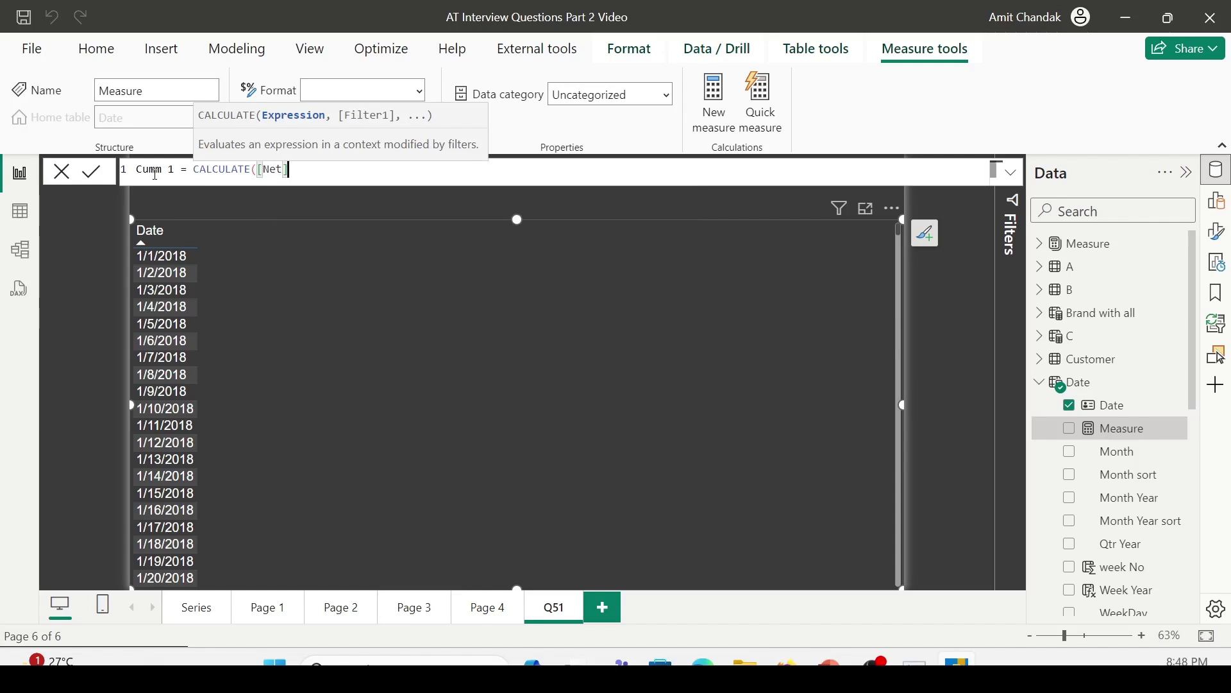
pyautogui.write(', ')
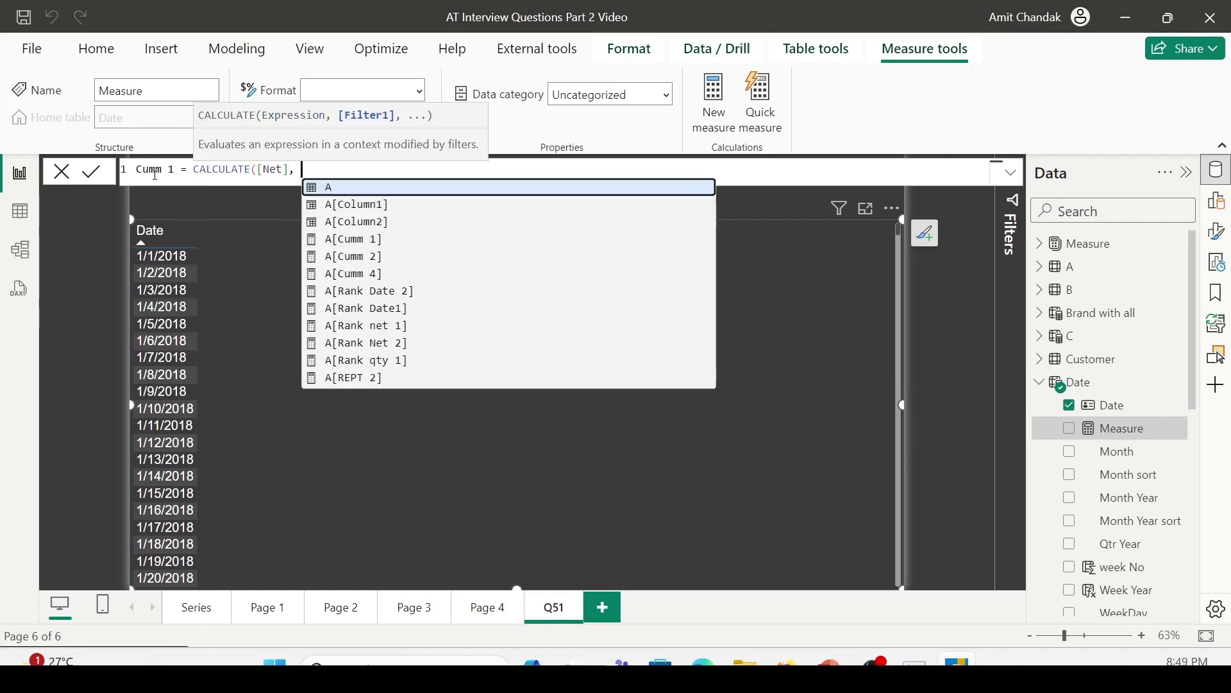
# Add a FILTER function over ALL('Date') as the filter argument of the CALCULATE expression
pyautogui.write('fil')
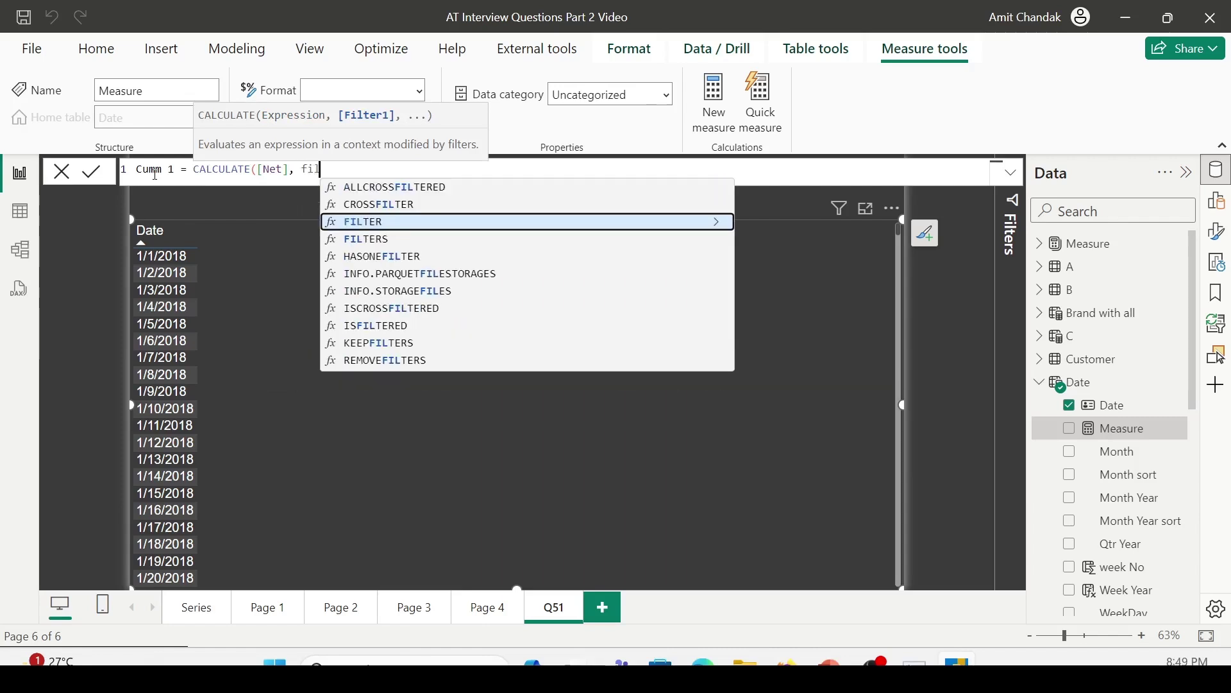
pyautogui.press('Tab')
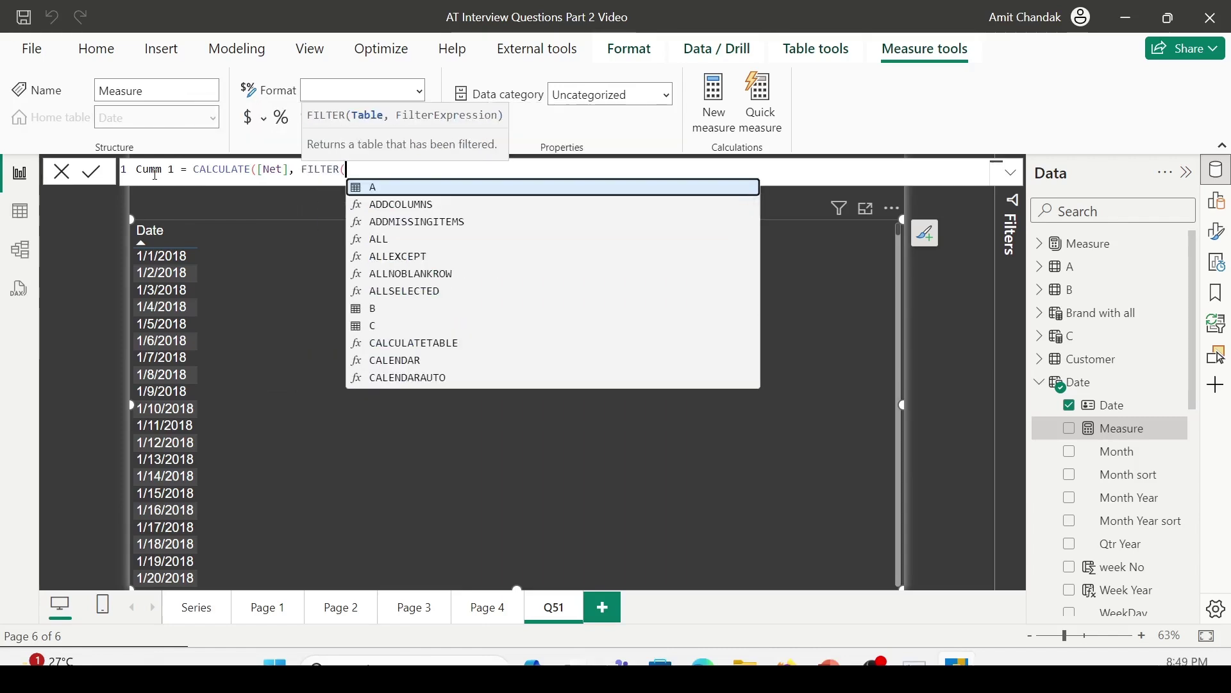
pyautogui.write('all')
pyautogui.press('Tab')
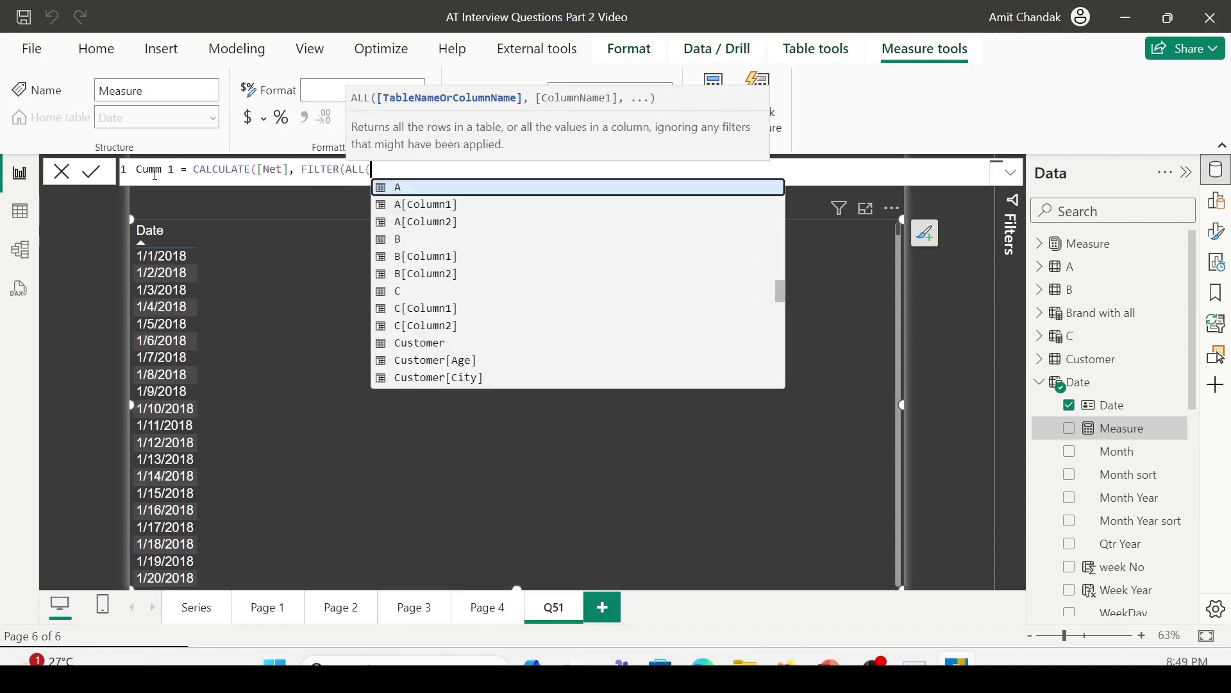
pyautogui.write('dat')
pyautogui.press('Tab')
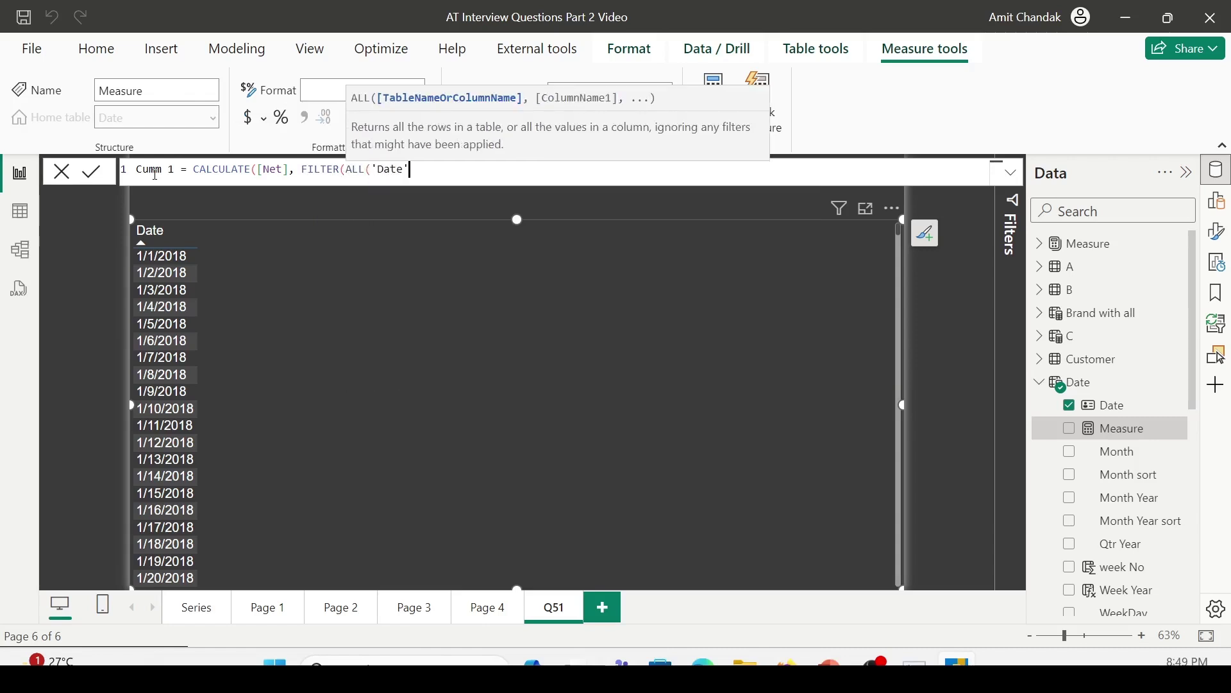
pyautogui.write(')')
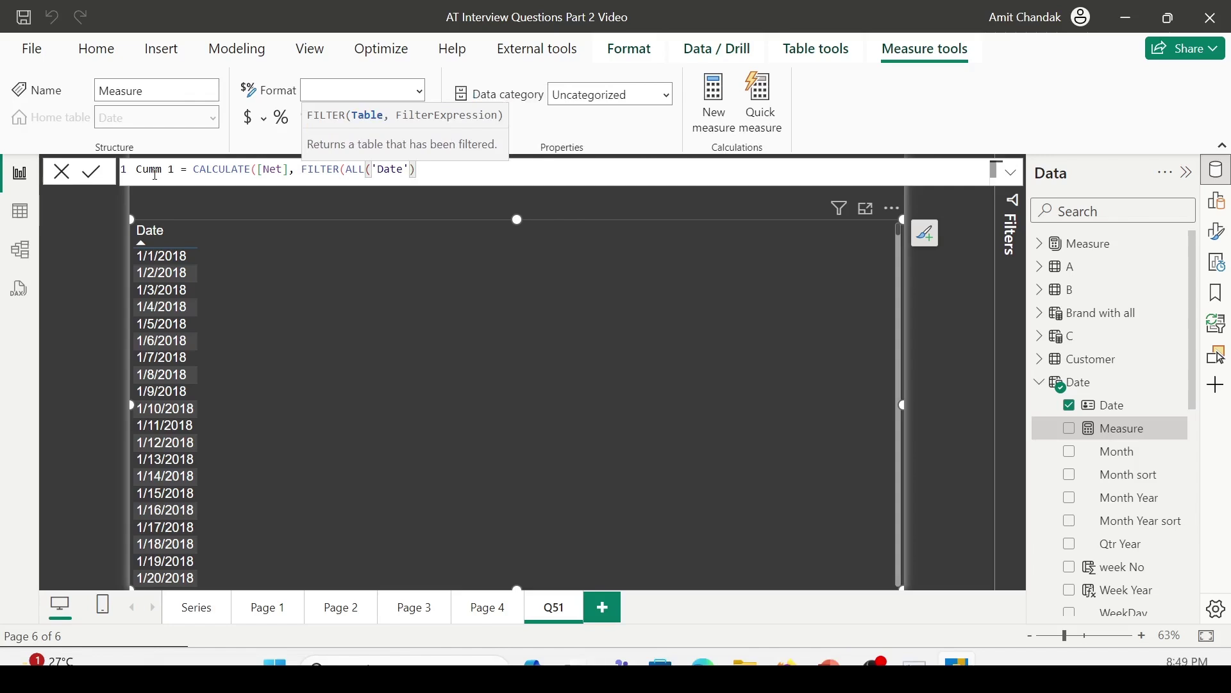
pyautogui.write(', ')
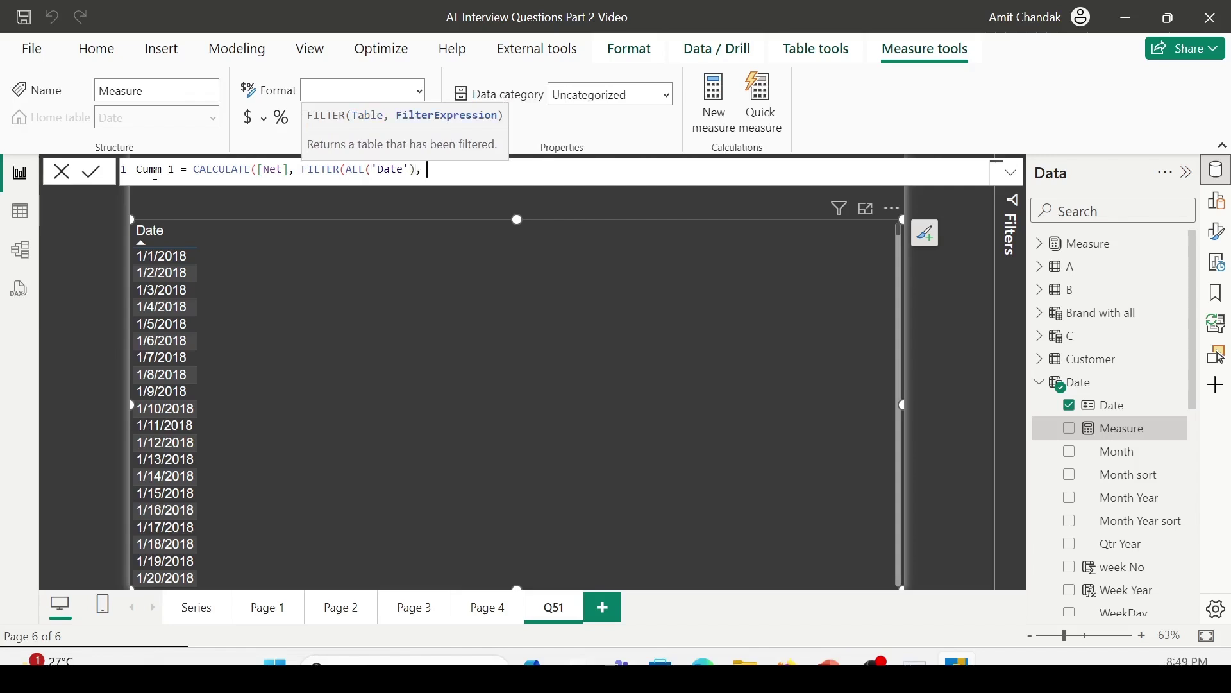
# Complete the filter condition as 'Date'[Date] <= Max('Date'[Date]) and close the formula's parentheses
pyautogui.write('Date')
pyautogui.press('Down')
pyautogui.press('Tab')
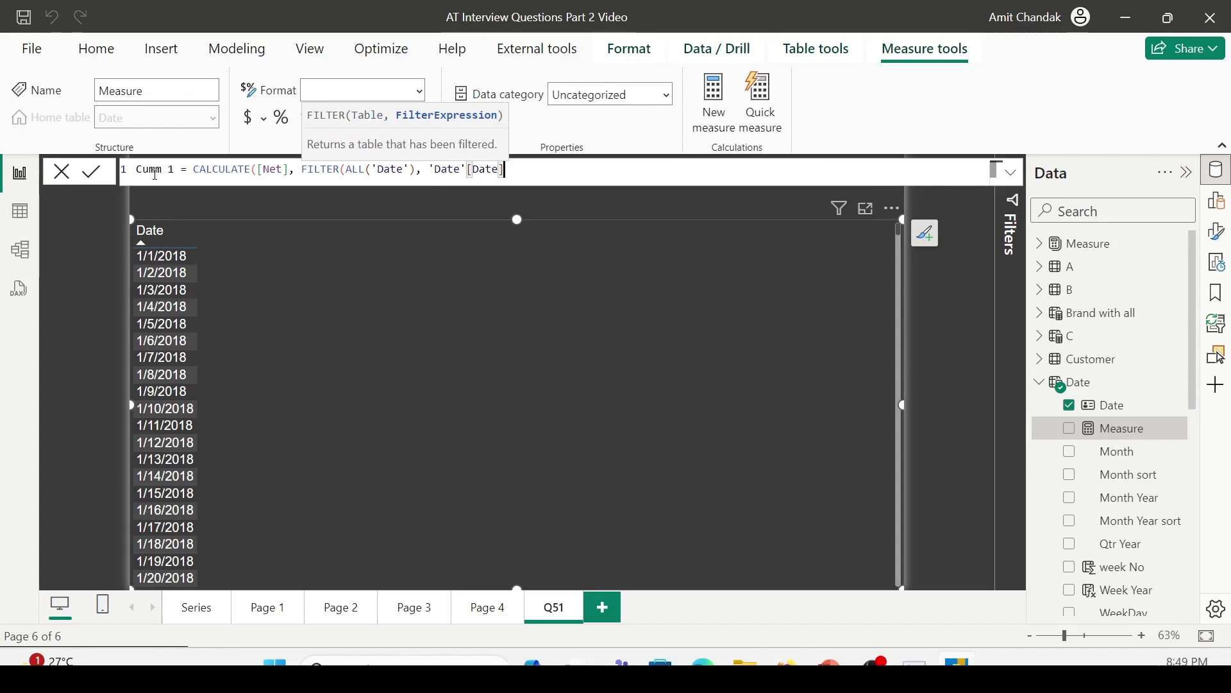
pyautogui.write('<= ')
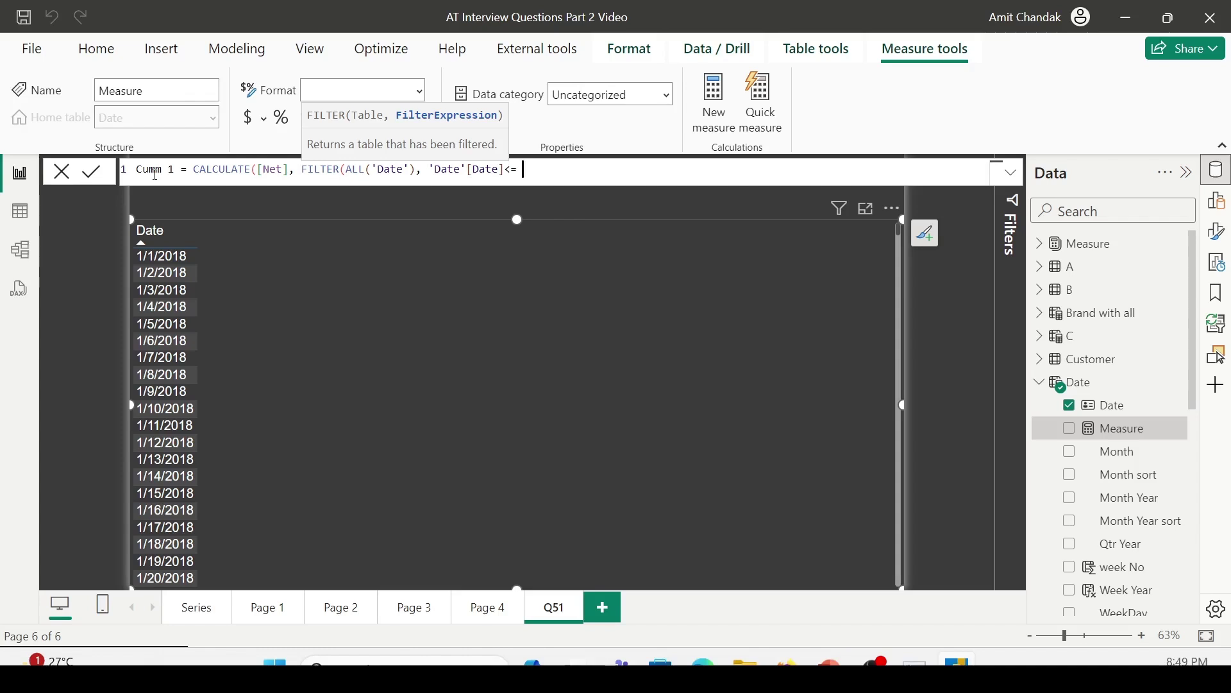
pyautogui.write('Max')
pyautogui.write("('Date")
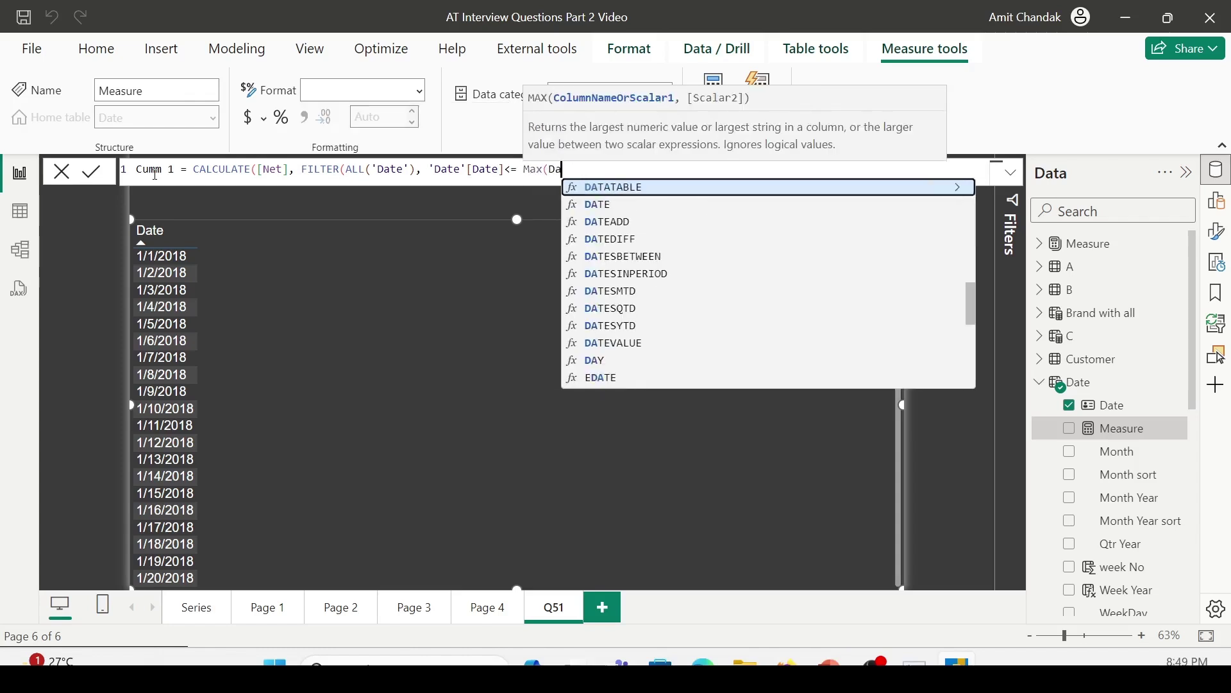
pyautogui.press('Down')
pyautogui.press('Tab')
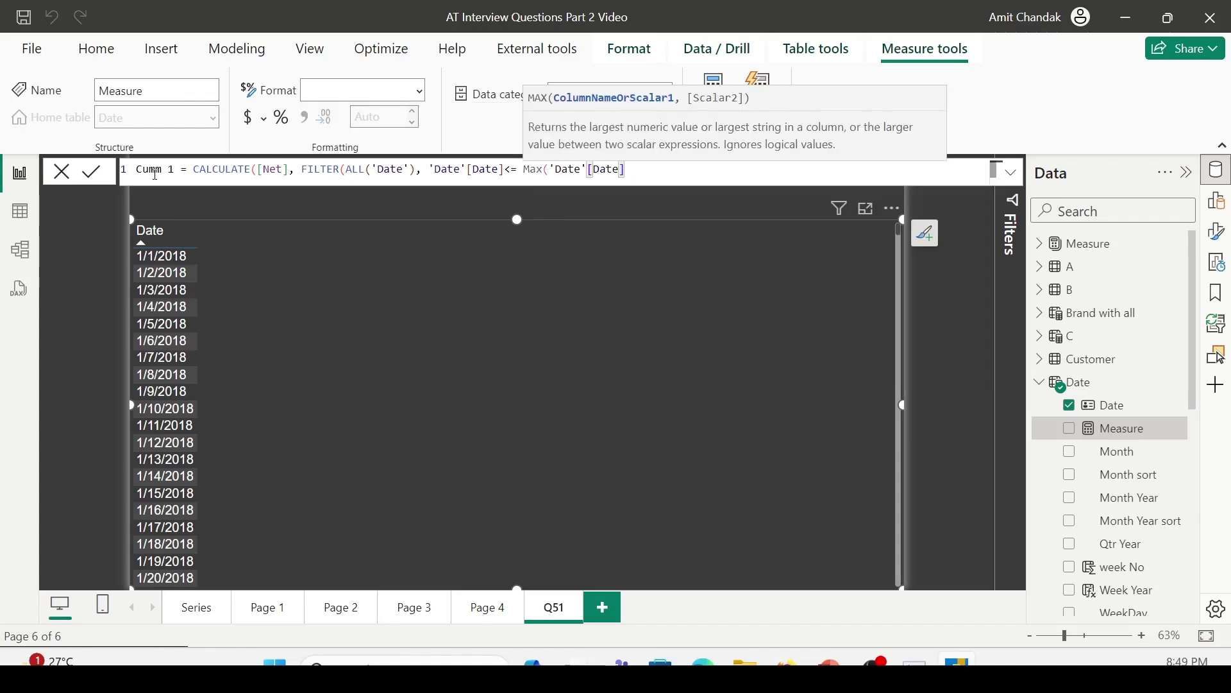
pyautogui.write(')')
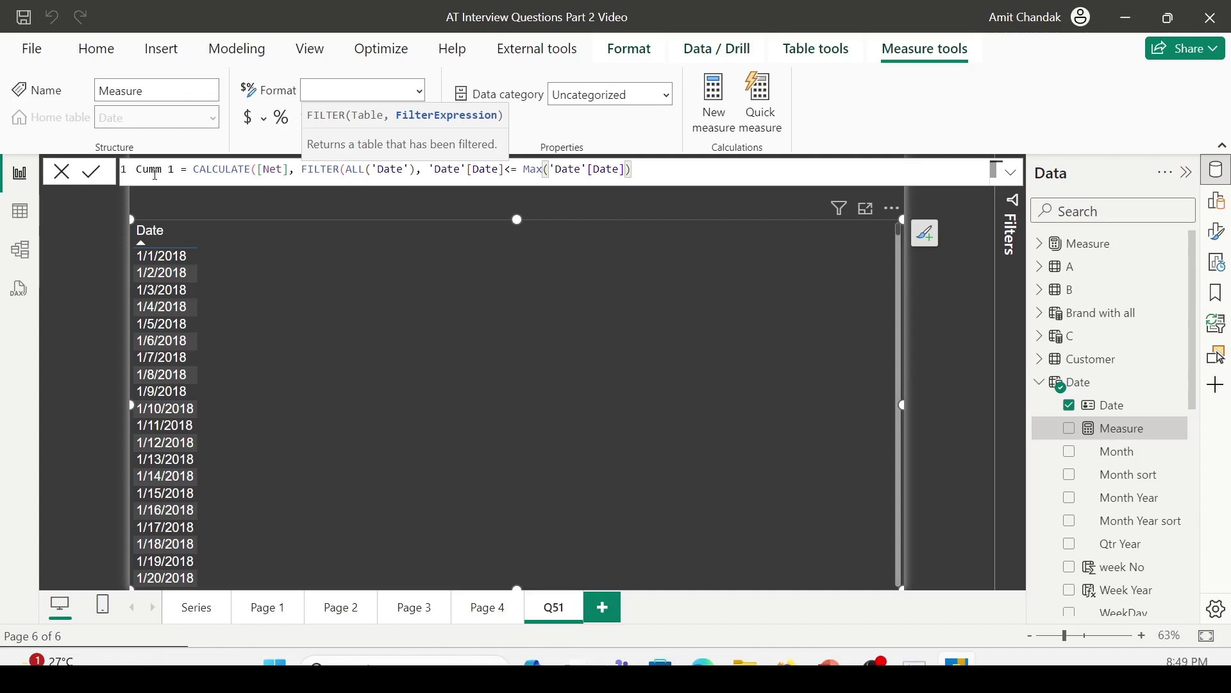
pyautogui.write(')')
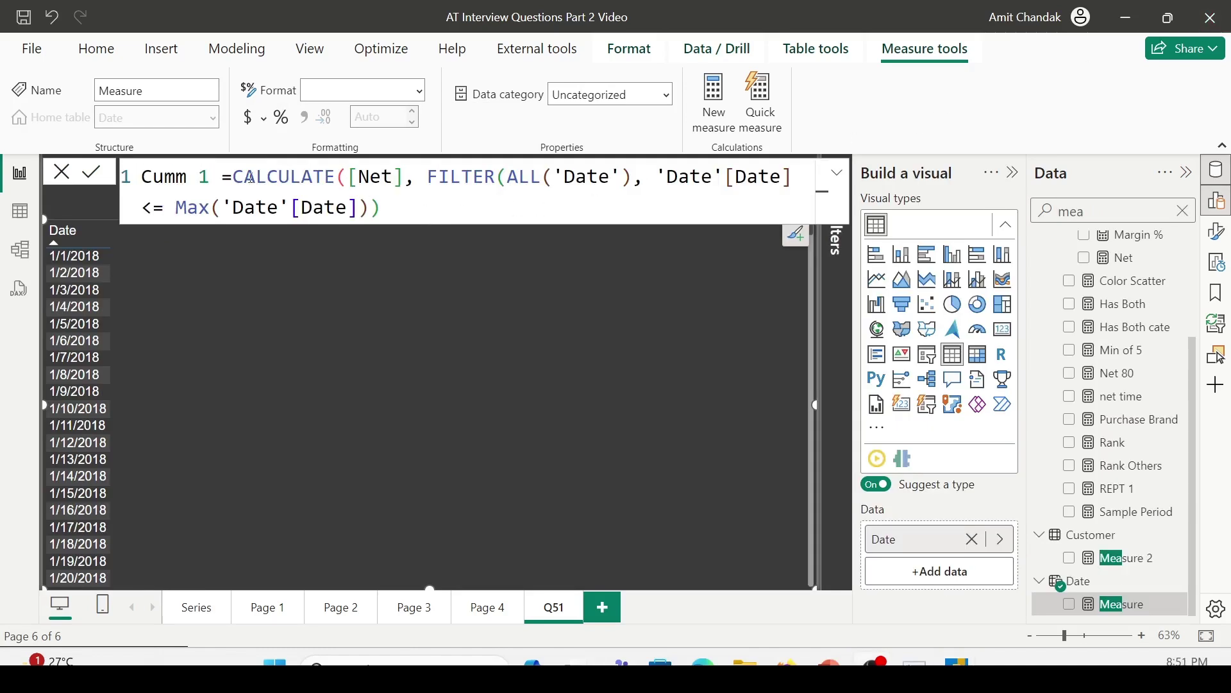
# Review the parts of the Cumm 1 formula: the CALCULATE([Net]) expression and the date filter condition
pyautogui.moveTo(235, 175); pyautogui.dragTo(411, 173)
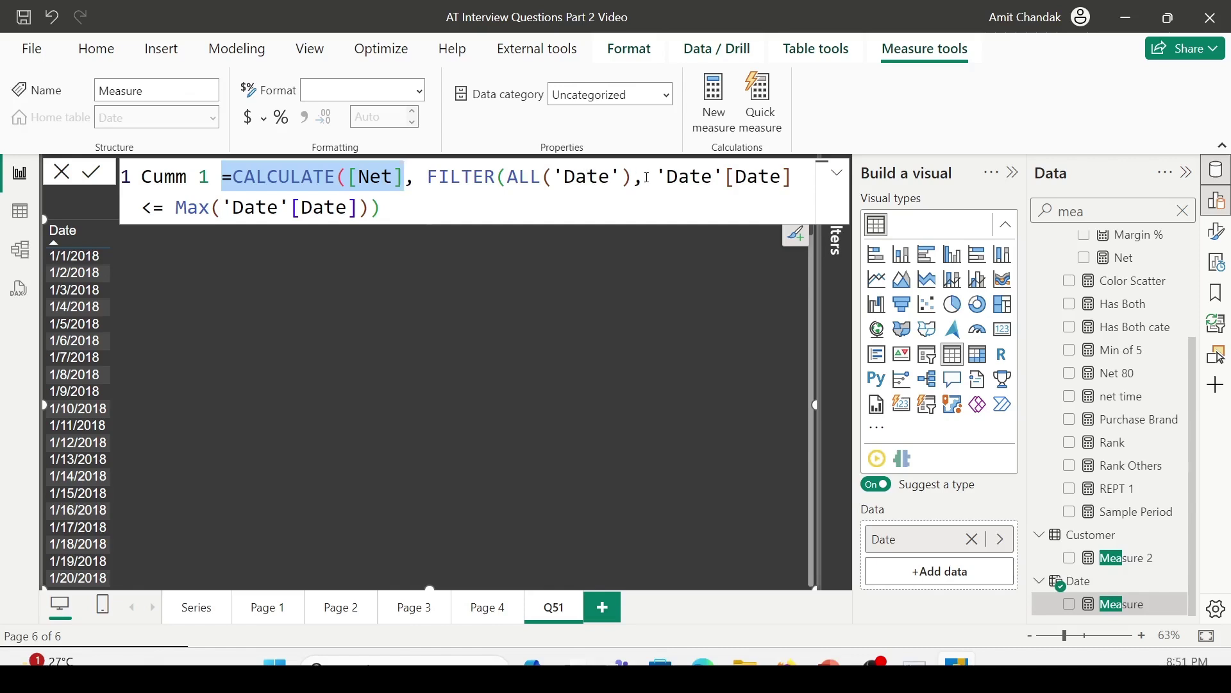
pyautogui.moveTo(645, 177); pyautogui.dragTo(799, 180)
pyautogui.click(473, 206)
pyautogui.hotkey('ctrl', 'a')
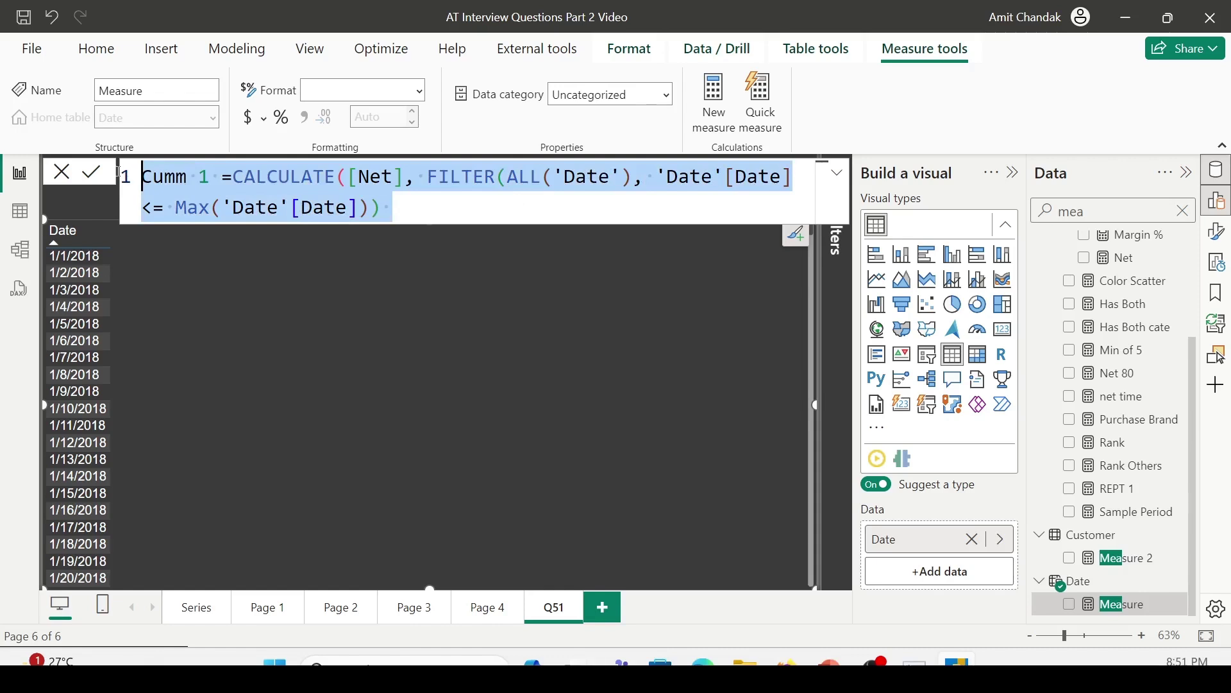
pyautogui.click(456, 214)
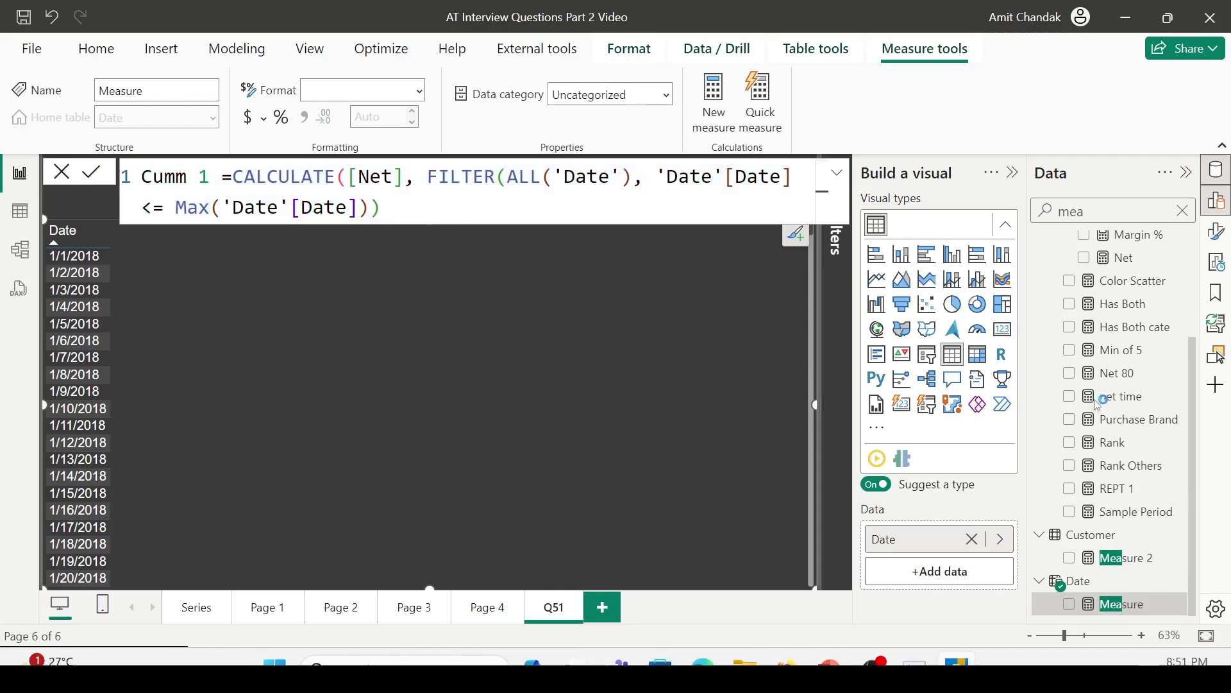
# Add the Cumm 1 measure to the date table visual and insert the Net measure between Date and Cumm 1
pyautogui.moveTo(1120, 290); pyautogui.dragTo(277, 358)
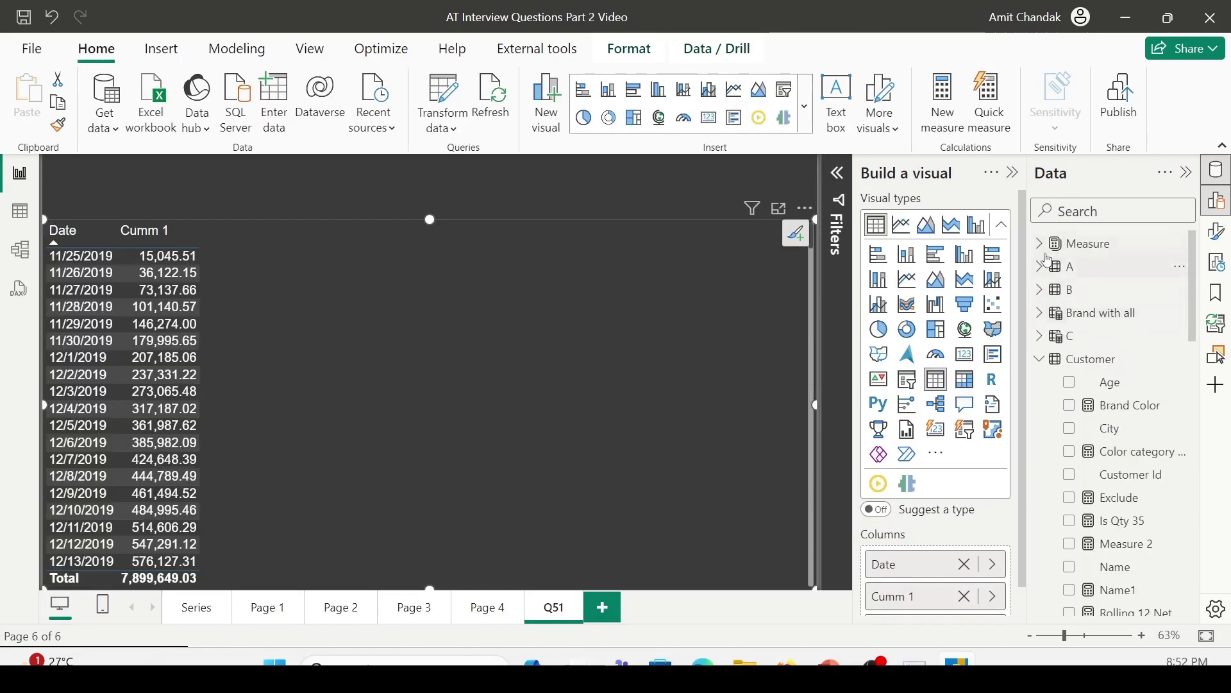
pyautogui.click(1041, 246)
pyautogui.scroll(-1, 1112, 346)
pyautogui.scroll(1, 1112, 347)
pyautogui.click(1053, 266)
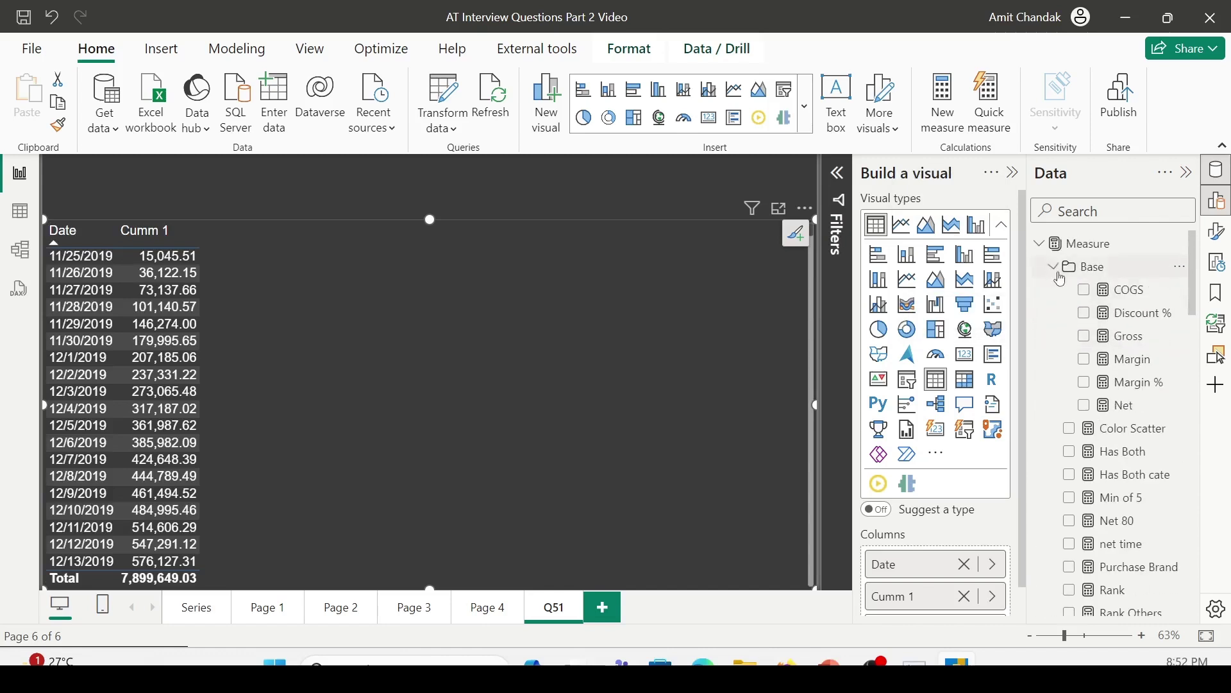
pyautogui.moveTo(1129, 405); pyautogui.dragTo(957, 589)
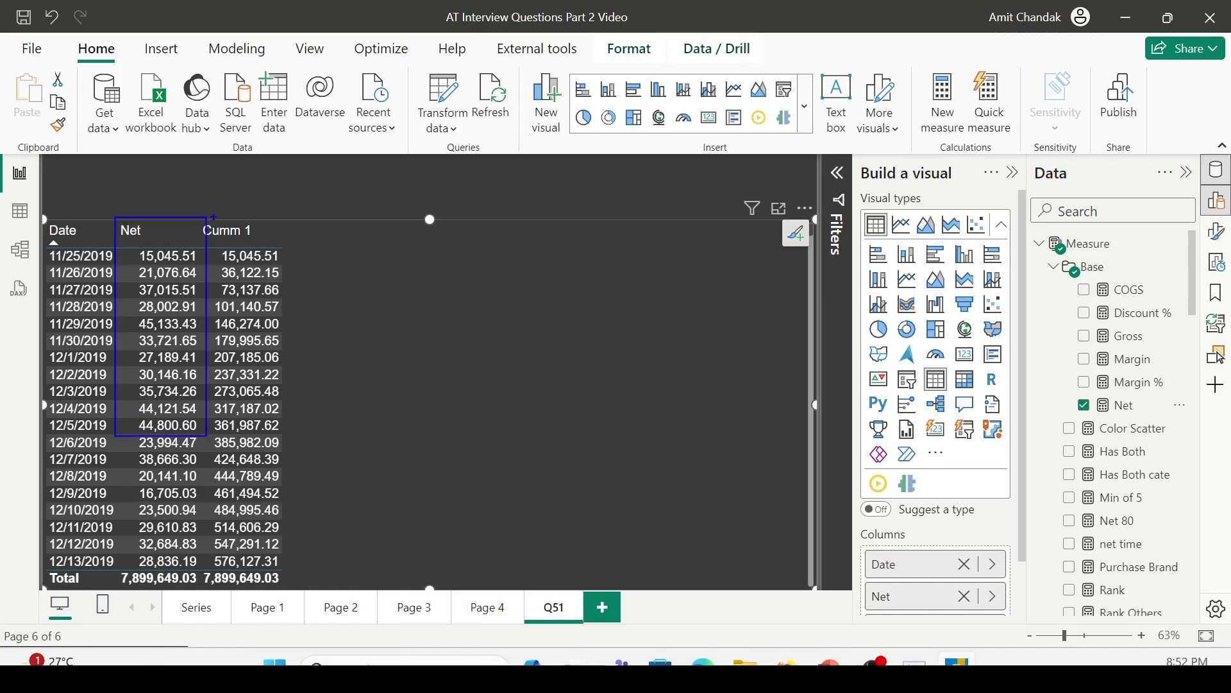
# Compare the Net and Cumm 1 columns row by row to check how the daily values accumulate
pyautogui.moveTo(203, 218)
pyautogui.mouseDown()
pyautogui.moveTo(261, 323)
pyautogui.moveTo(284, 433)
pyautogui.moveTo(294, 251)
pyautogui.mouseUp()
pyautogui.press('y')
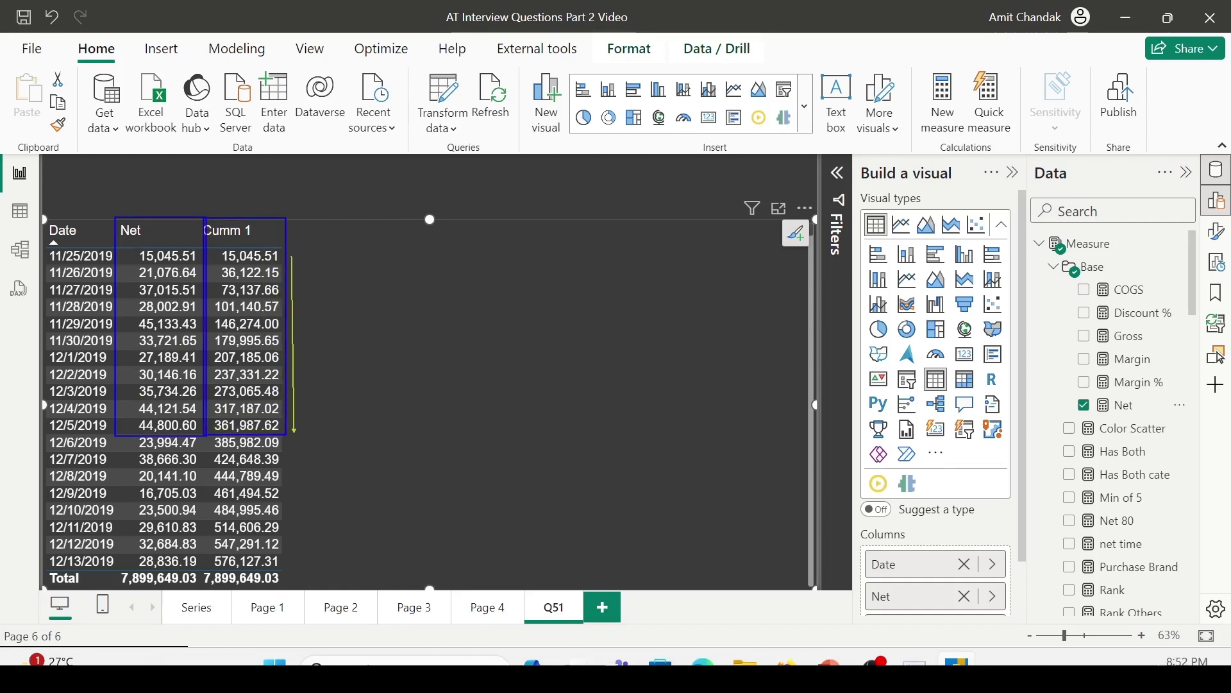
pyautogui.press('b')
pyautogui.moveTo(212, 274); pyautogui.dragTo(215, 253)
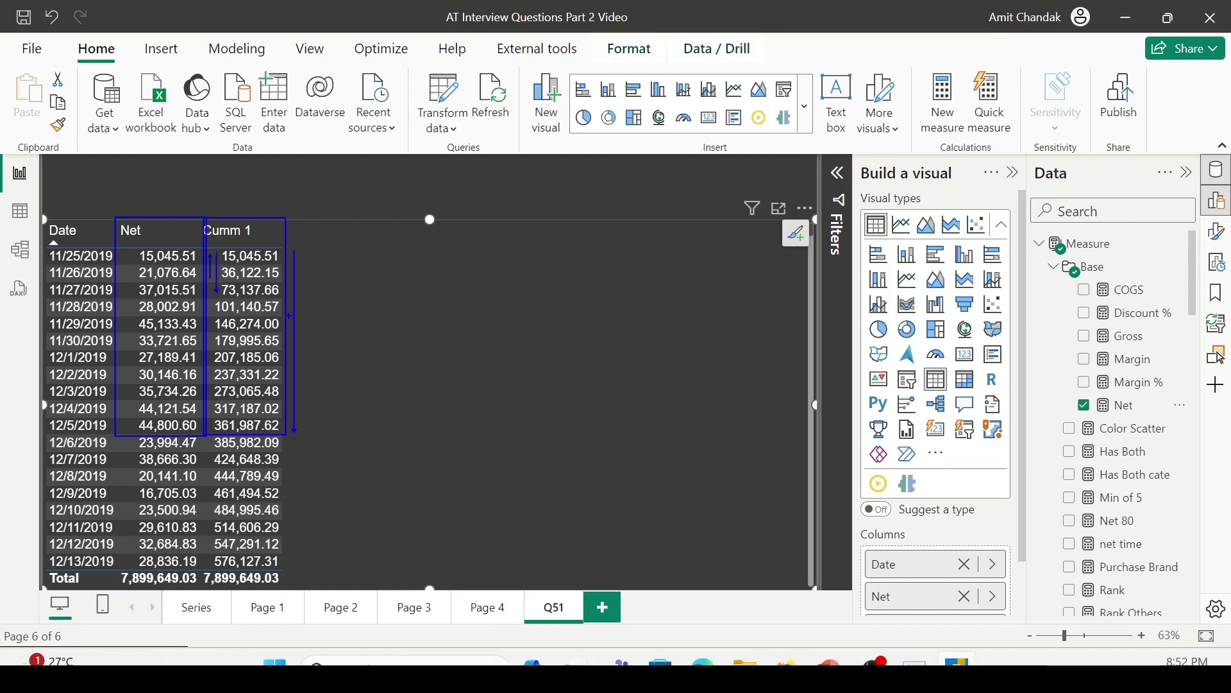
pyautogui.moveTo(308, 310); pyautogui.dragTo(307, 249)
pyautogui.press('Escape')
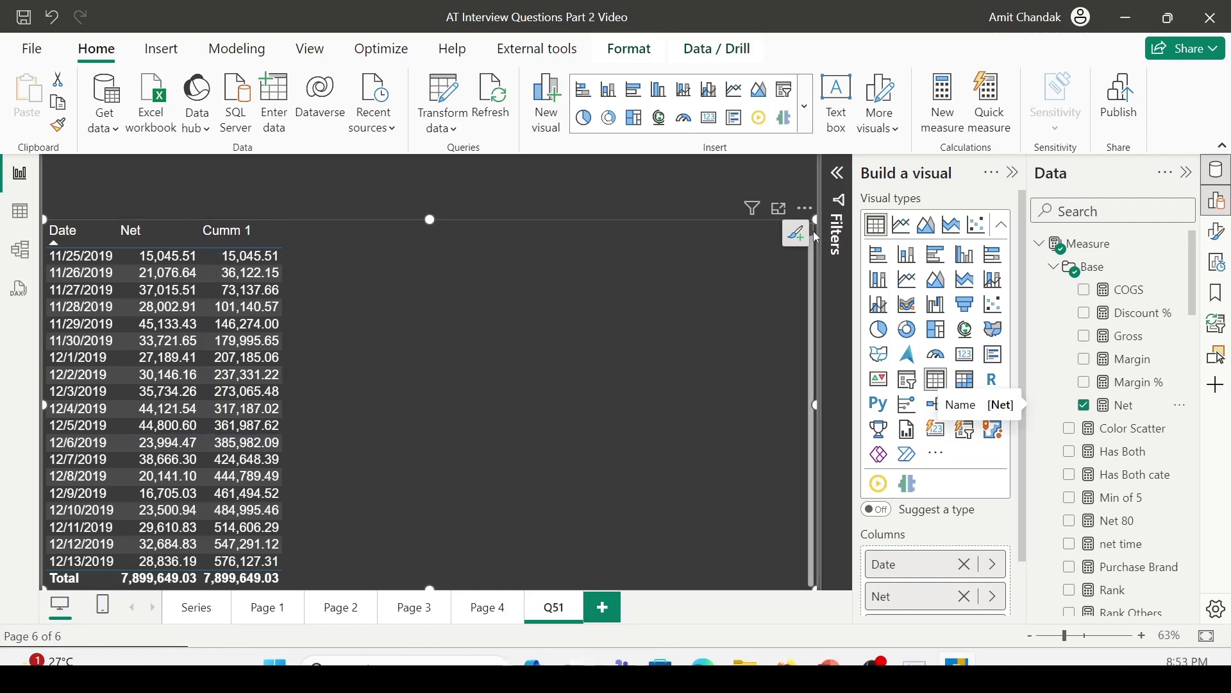
# Open the formula of the Cumm 1 measure in the Date table and copy it in full
pyautogui.moveTo(815, 235); pyautogui.dragTo(795, 576)
pyautogui.scroll(-5, 606, 350)
pyautogui.scroll(-20, 574, 424)
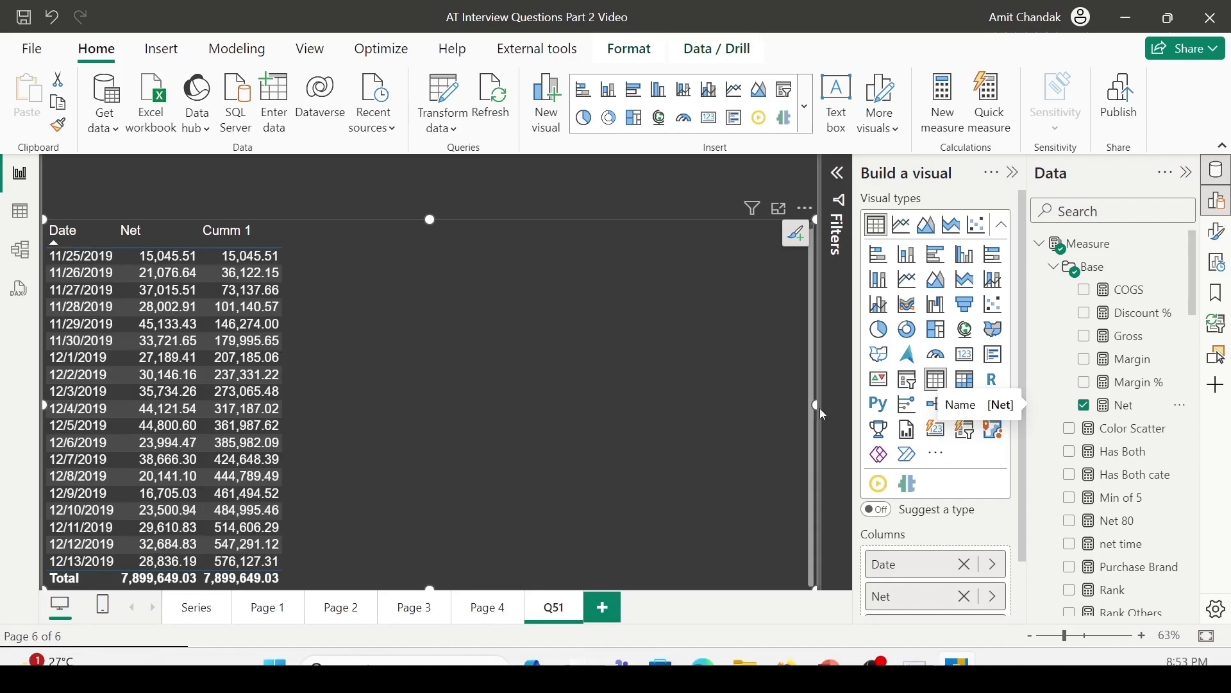
pyautogui.scroll(-5, 1113, 359)
pyautogui.click(1112, 346)
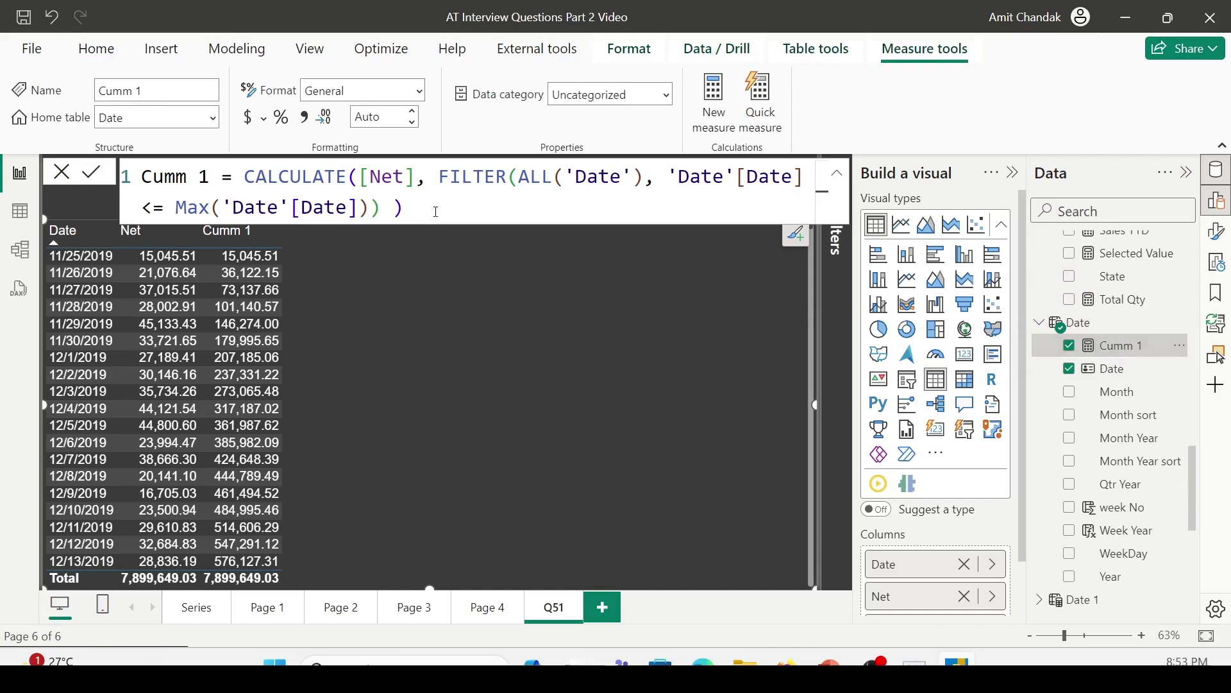
pyautogui.moveTo(436, 211); pyautogui.dragTo(141, 176)
pyautogui.hotkey('ctrl', 'c')
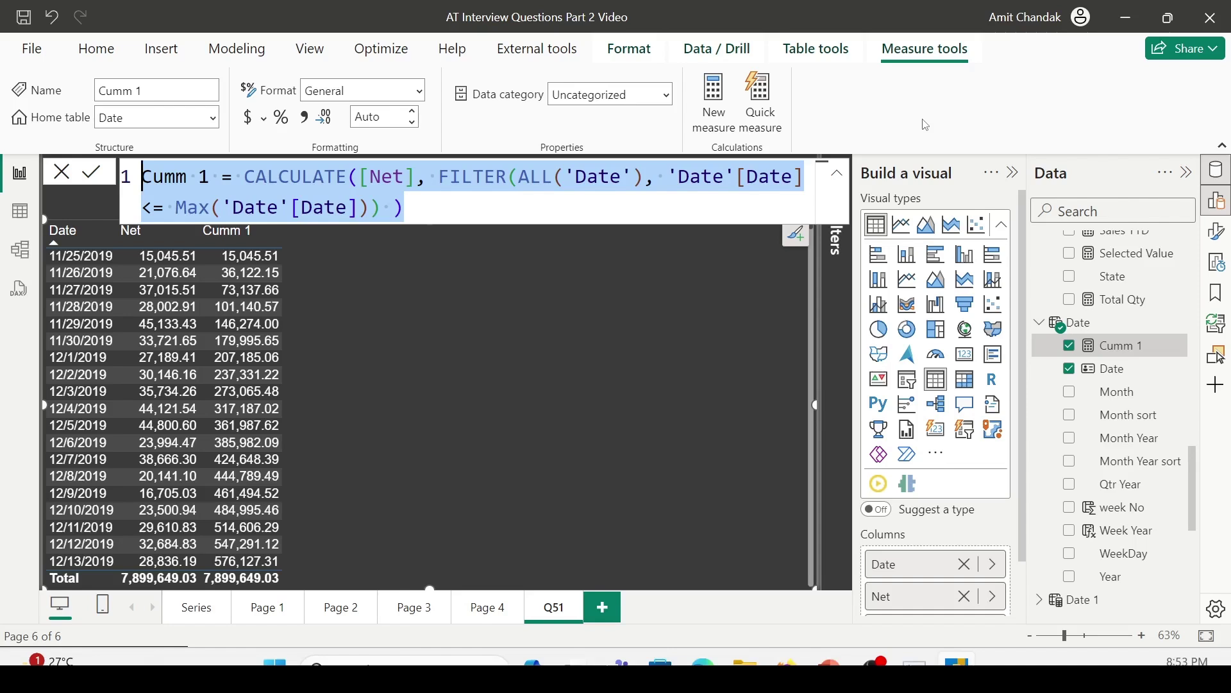
# Create a new measure in the Date table from the copied Cumm 1 formula and name it Cumm 2
pyautogui.click(721, 114)
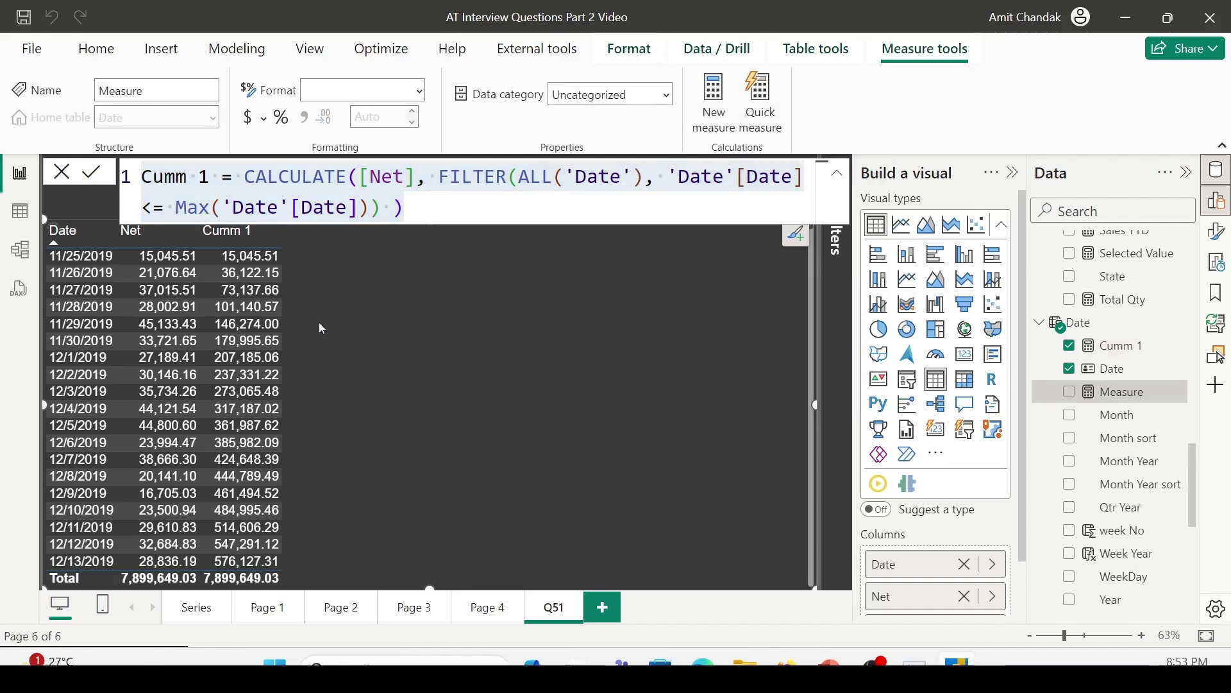
pyautogui.hotkey('ctrl', 'a')
pyautogui.hotkey('ctrl', 'v')
pyautogui.click(209, 183)
pyautogui.press('BackSpace')
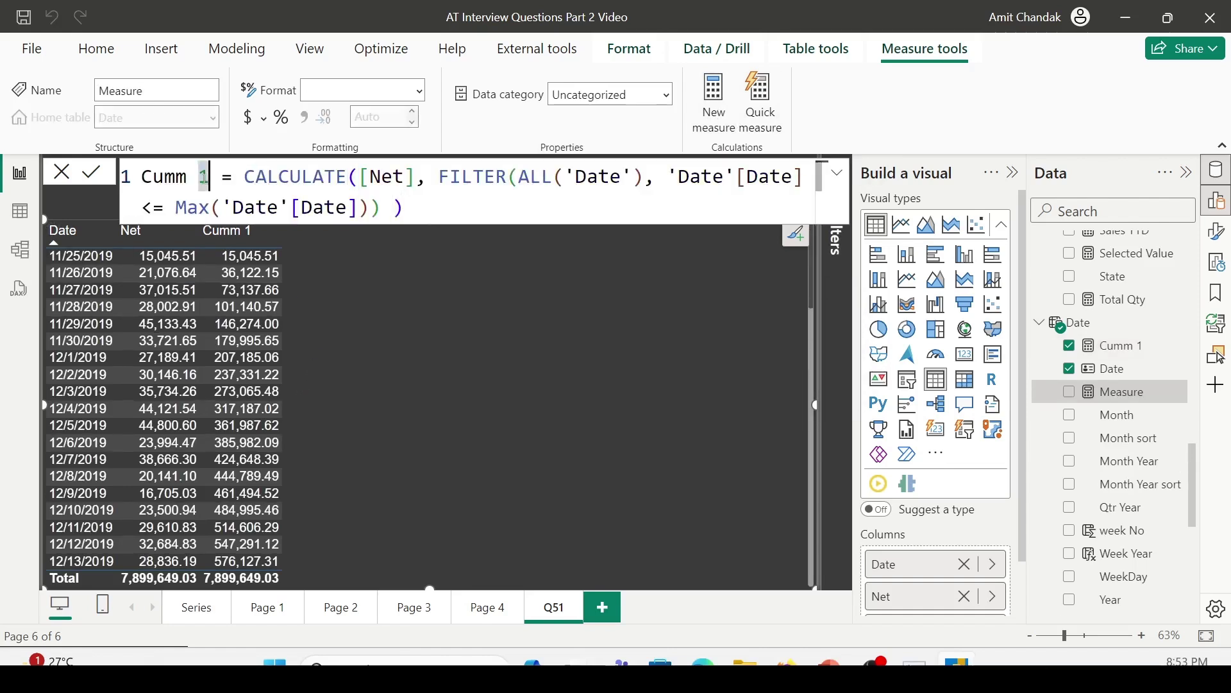
pyautogui.write('2')
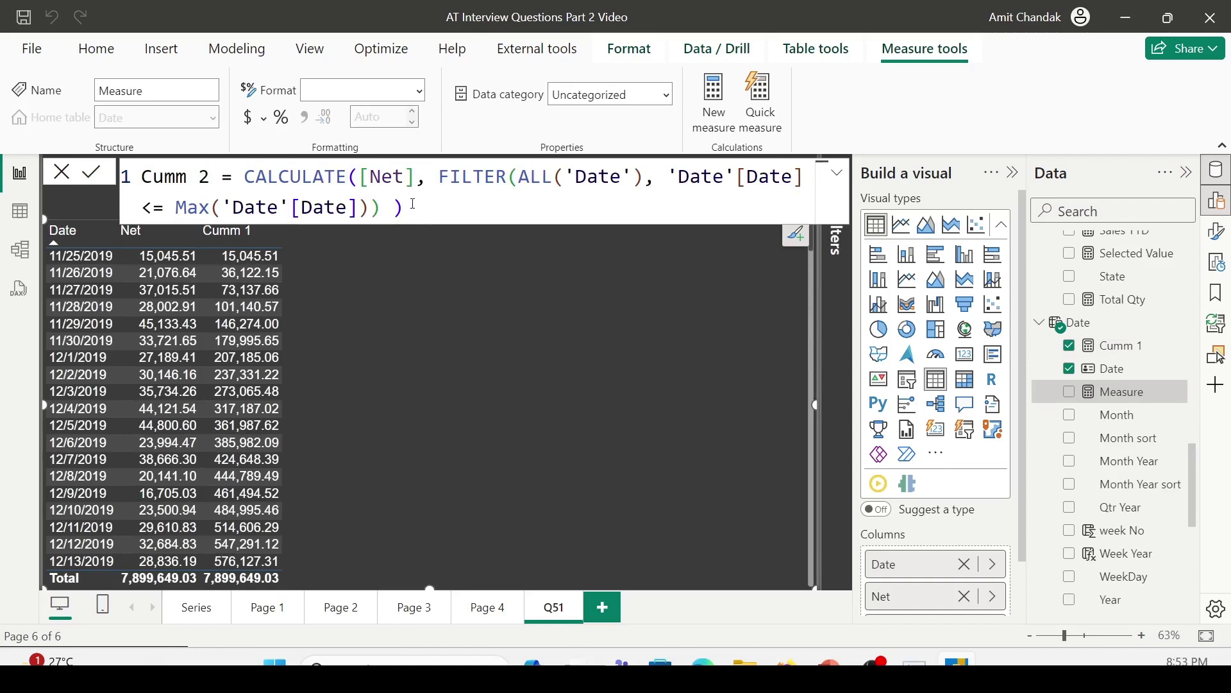
# Replace ALL with ALLSELECTED('Date') in the Cumm 2 filter, keep the date condition, and commit the measure
pyautogui.moveTo(358, 177); pyautogui.dragTo(416, 177)
pyautogui.moveTo(517, 178); pyautogui.dragTo(554, 178)
pyautogui.write('ALLSe')
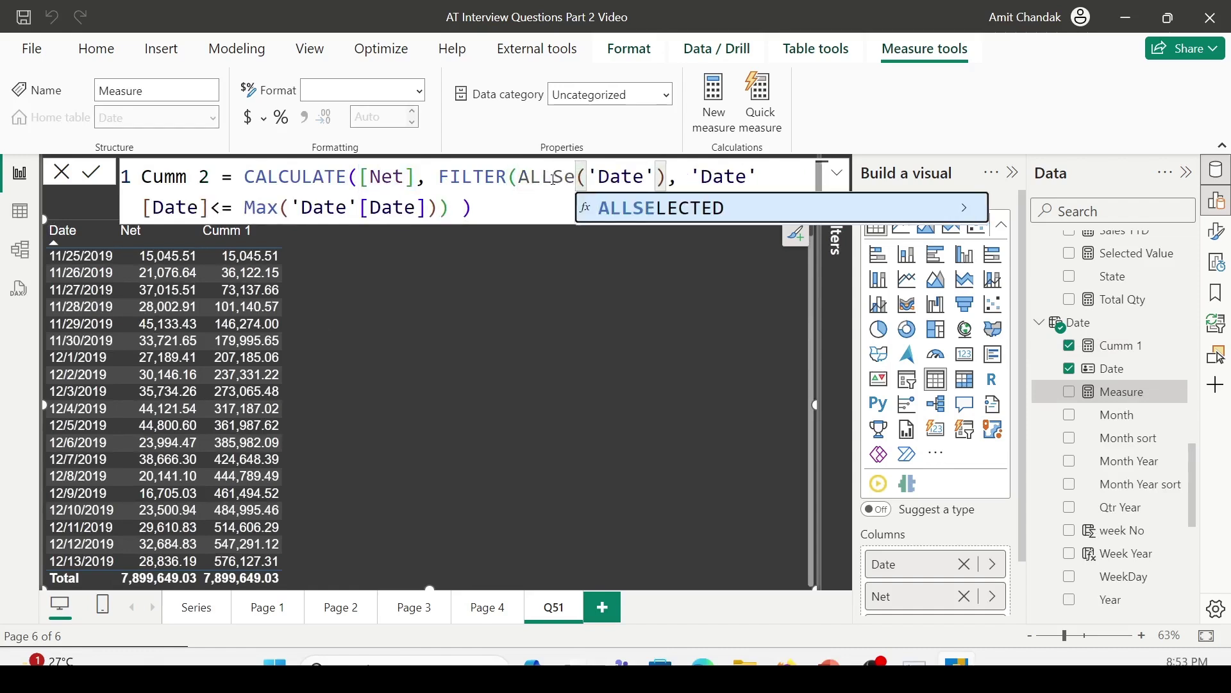
pyautogui.press('Tab')
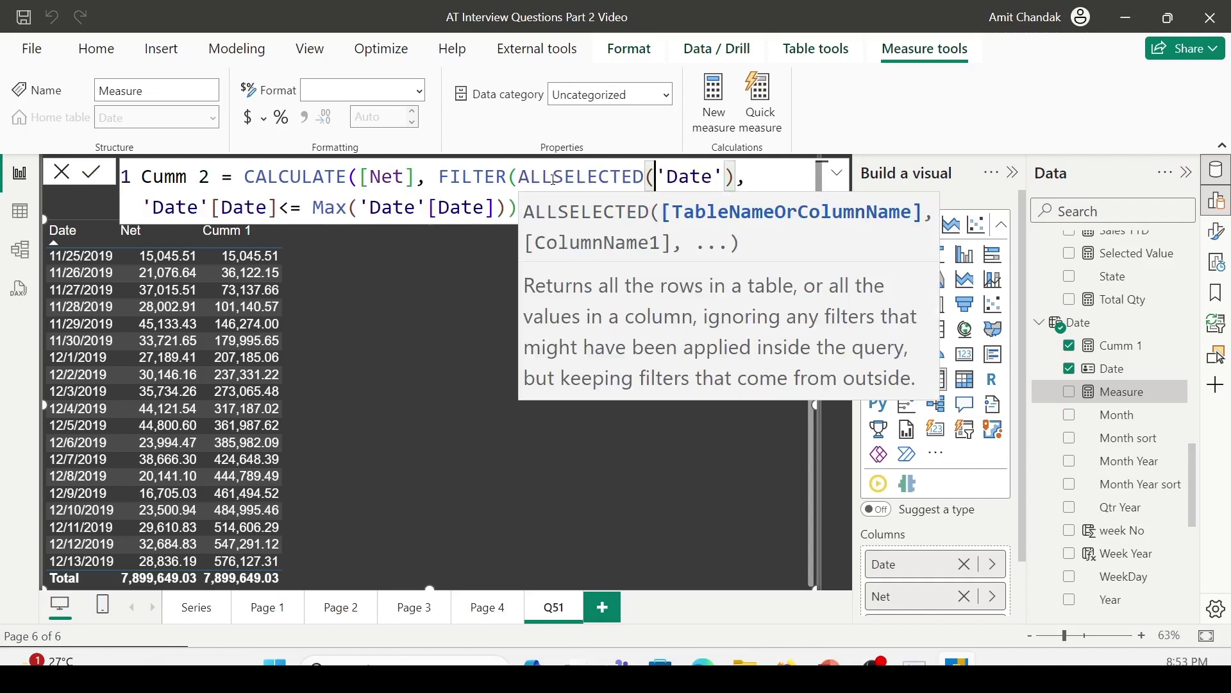
pyautogui.click(521, 203)
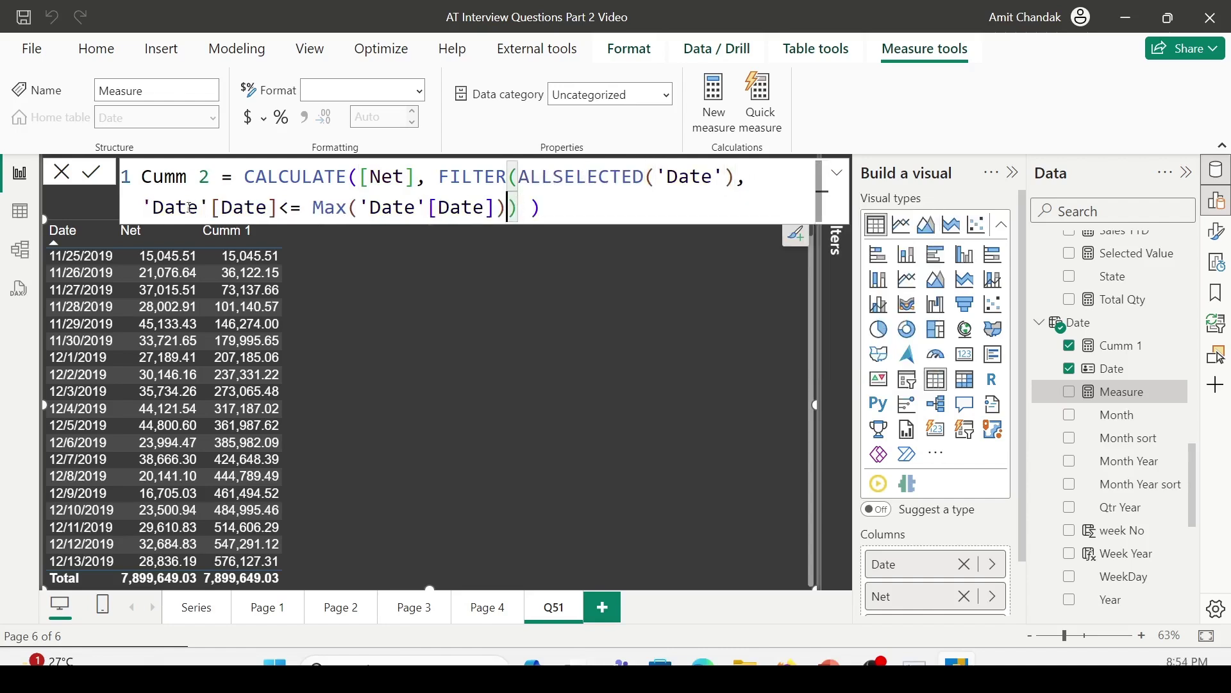
pyautogui.moveTo(141, 207); pyautogui.dragTo(267, 208)
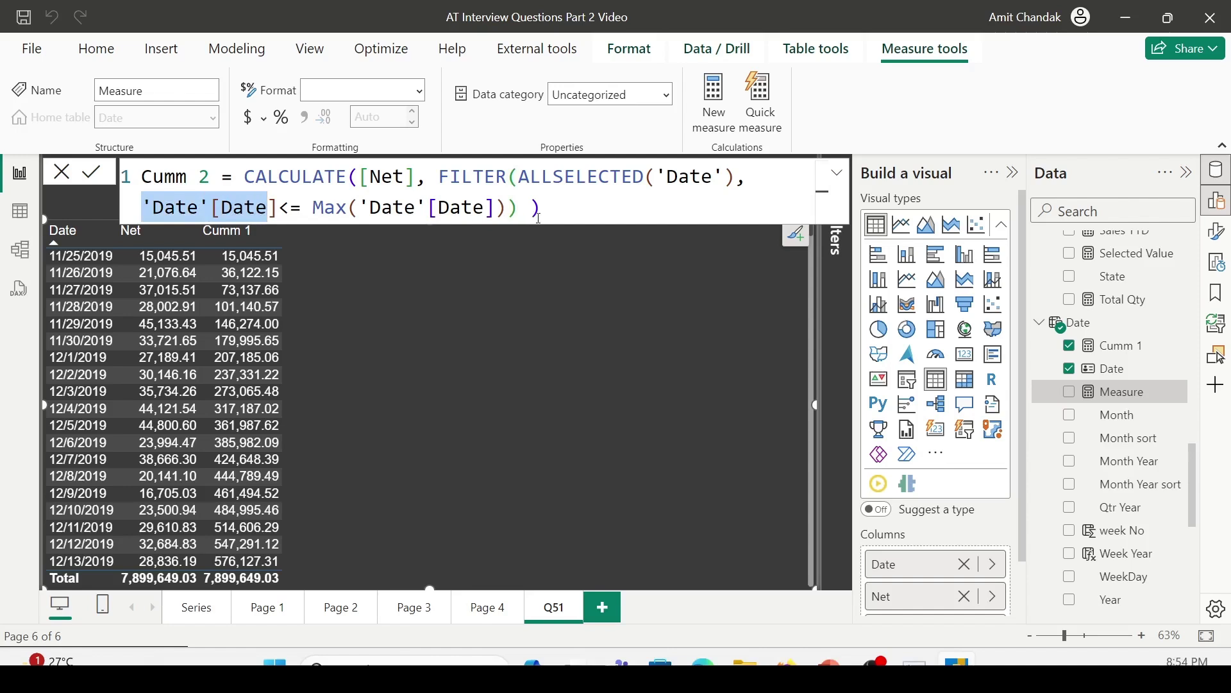
pyautogui.click(558, 216)
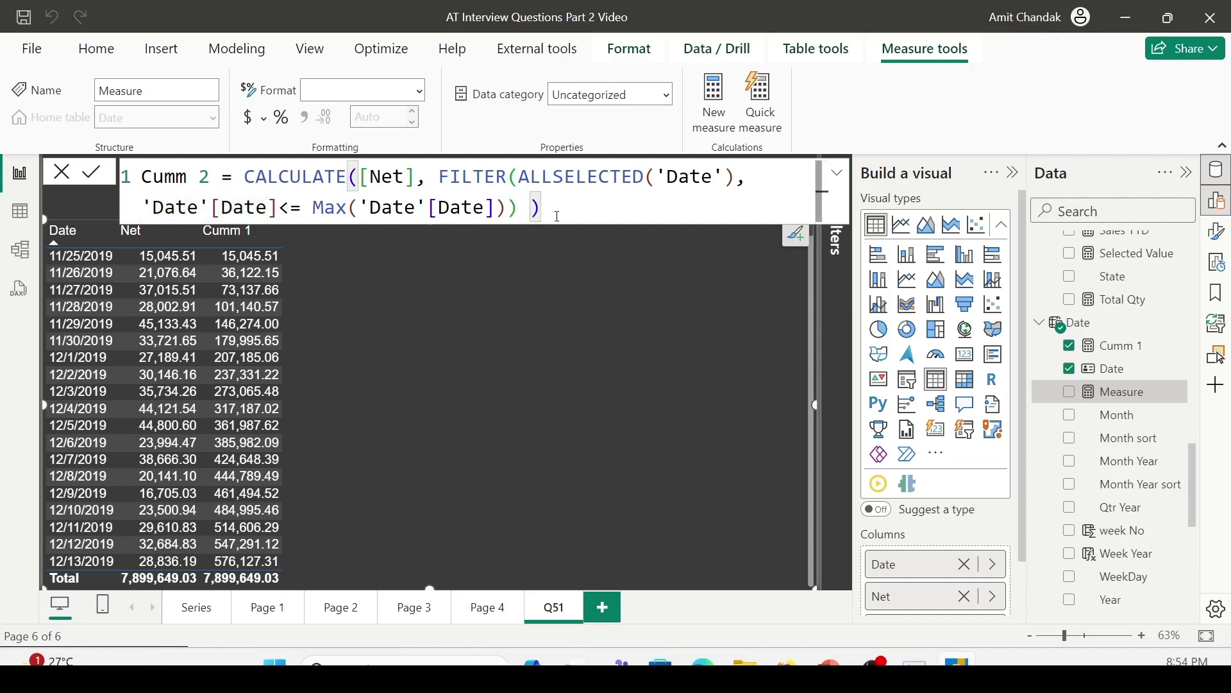
pyautogui.press('Return')
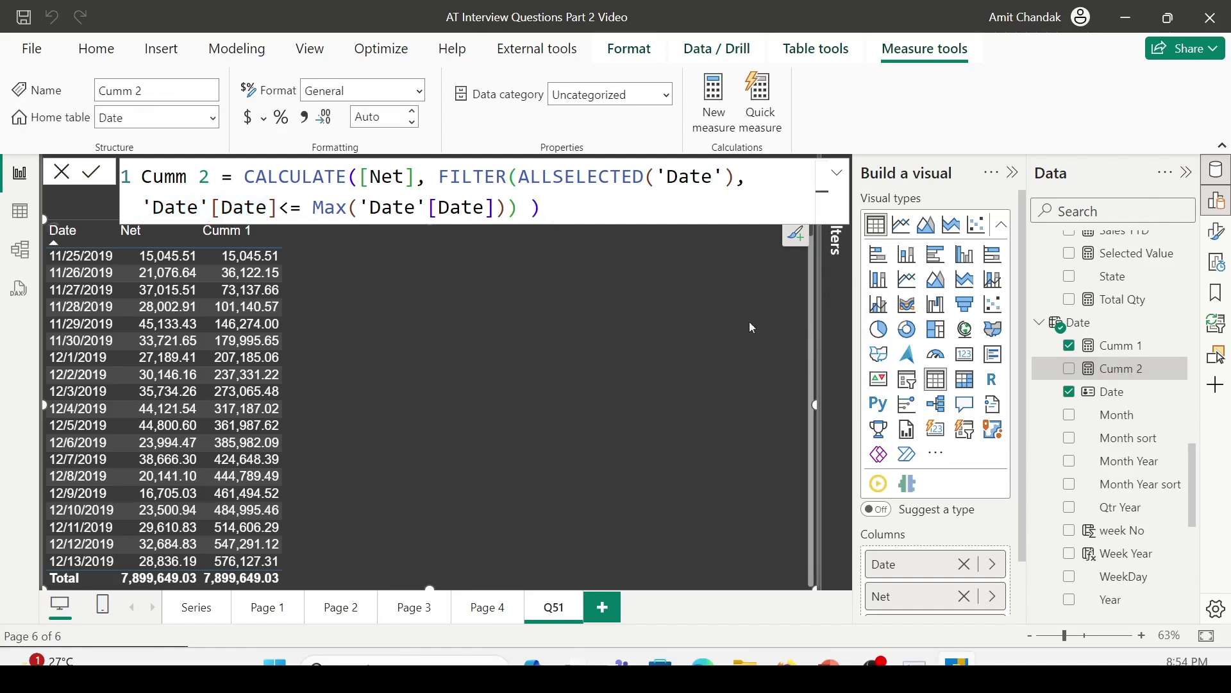
# Add the Cumm 2 measure to the date table visual and narrow the visual to free space beside it
pyautogui.moveTo(1127, 369); pyautogui.dragTo(415, 321)
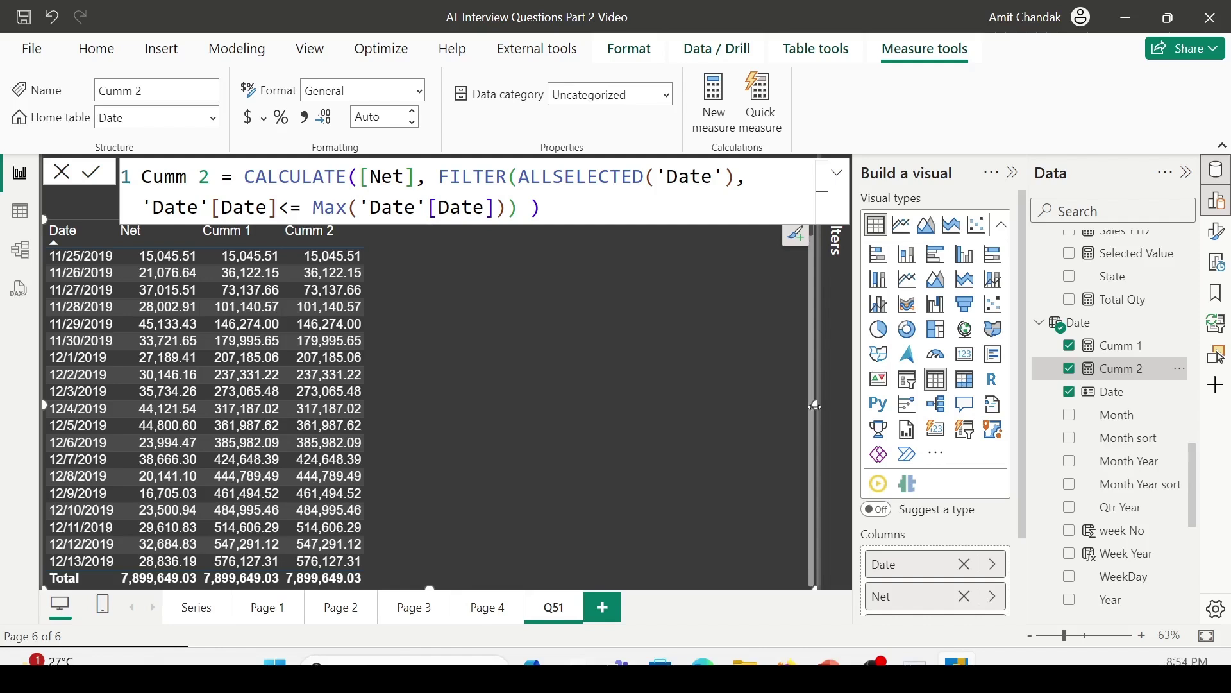
pyautogui.moveTo(814, 406); pyautogui.dragTo(668, 409)
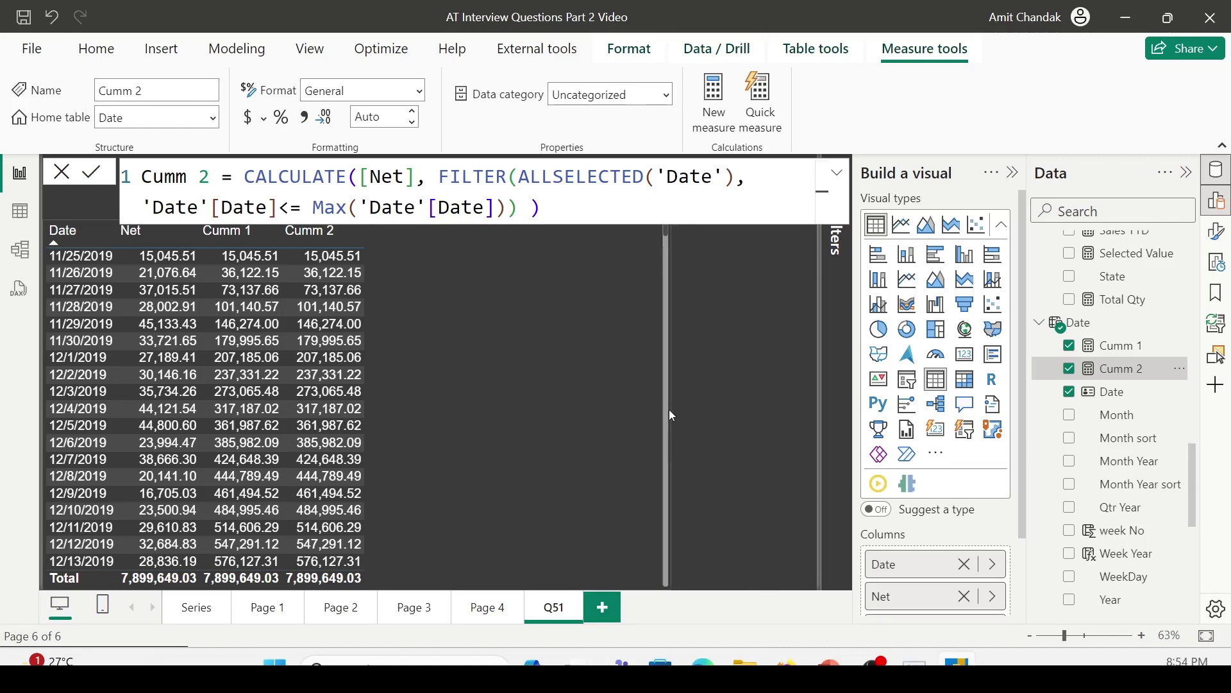
# Add a Month Year slicer in the free space beside the table and filter the page to Dec-2019
pyautogui.click(764, 372)
pyautogui.click(928, 354)
pyautogui.scroll(-3, 1097, 385)
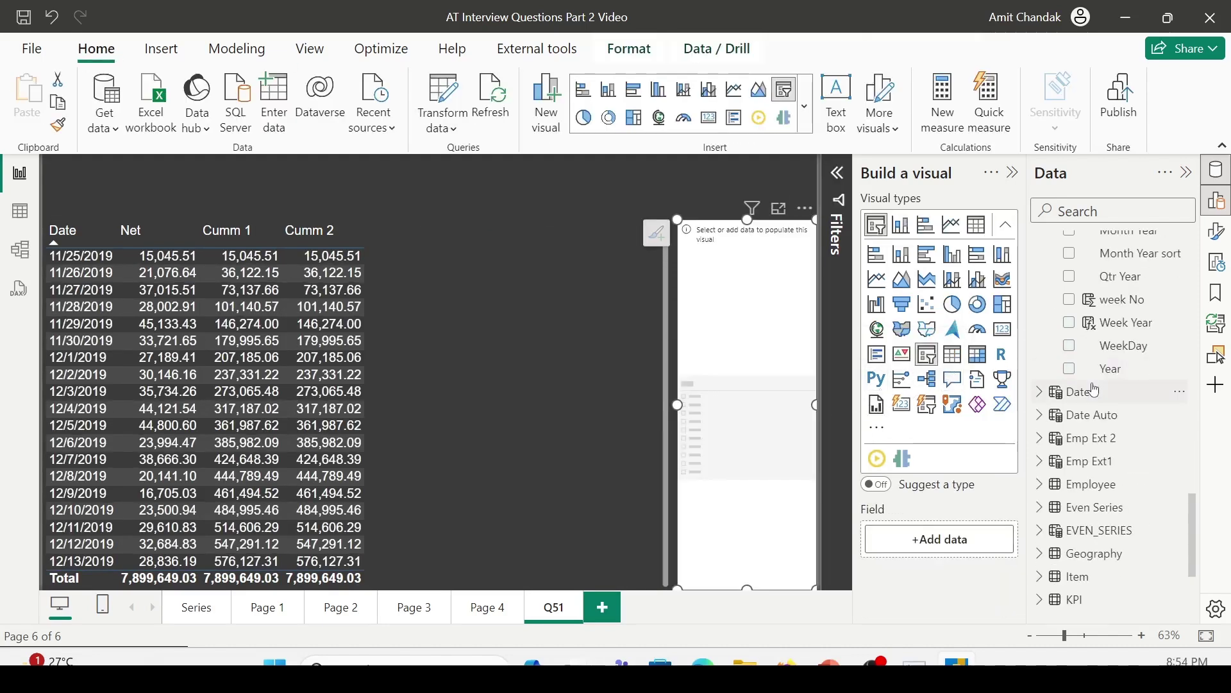
pyautogui.scroll(5, 1098, 371)
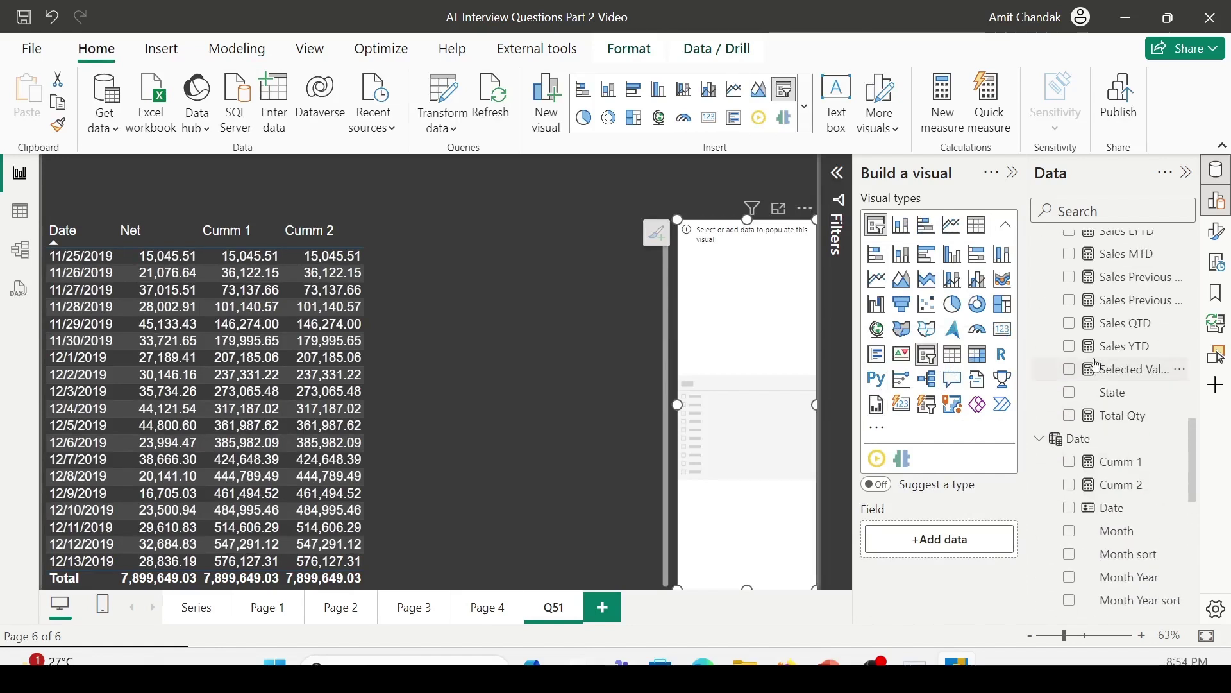
pyautogui.scroll(-2, 1109, 320)
pyautogui.click(1132, 462)
pyautogui.scroll(-2, 716, 422)
pyautogui.scroll(-3, 716, 422)
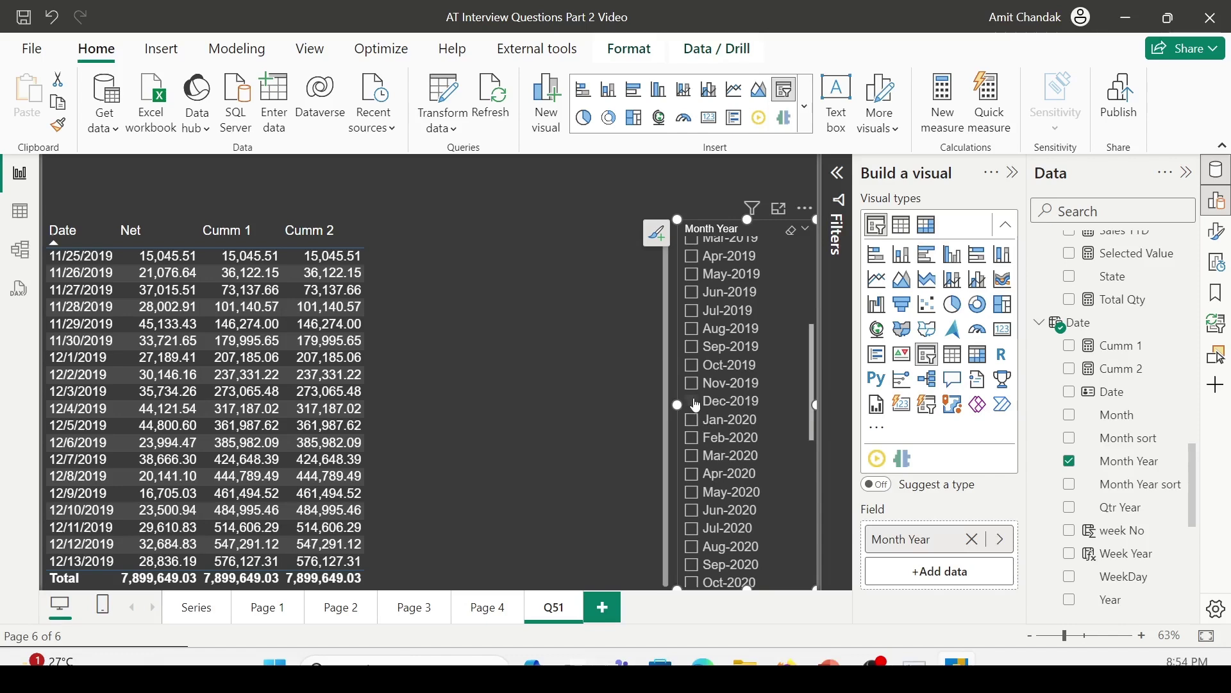
pyautogui.click(695, 403)
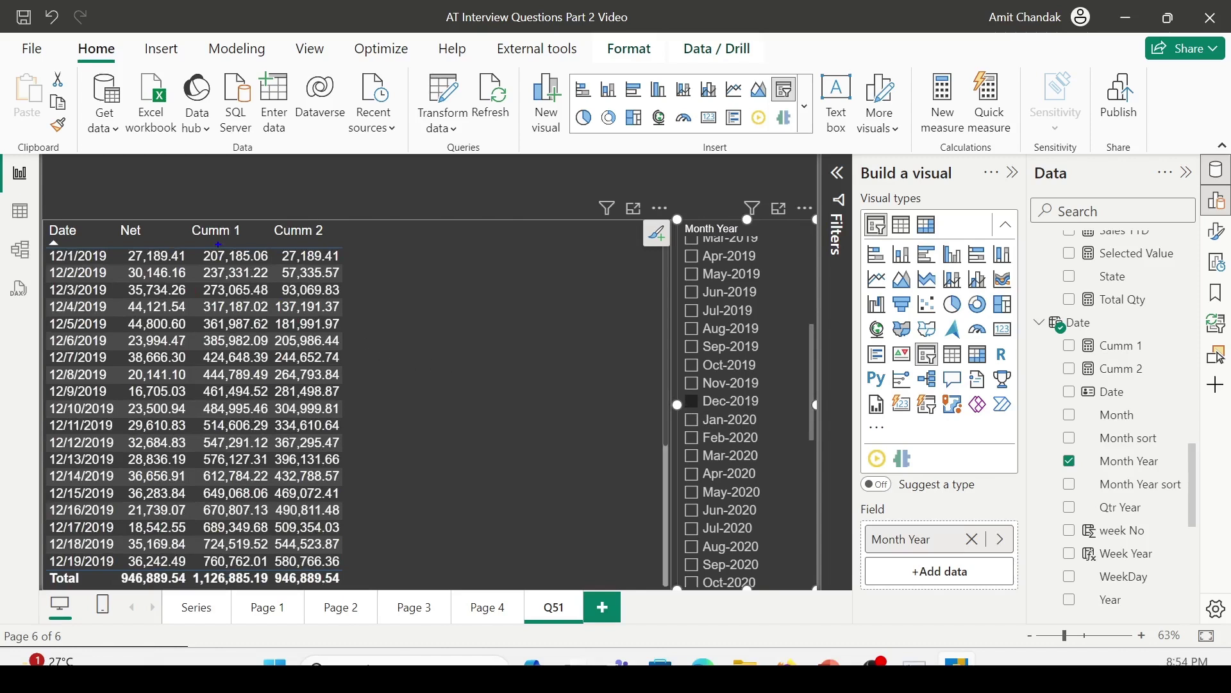
# Compare the Cumm 1 and Cumm 2 columns under the month filter, checking the 12/1/2019 row against Net
pyautogui.moveTo(188, 219); pyautogui.dragTo(271, 365)
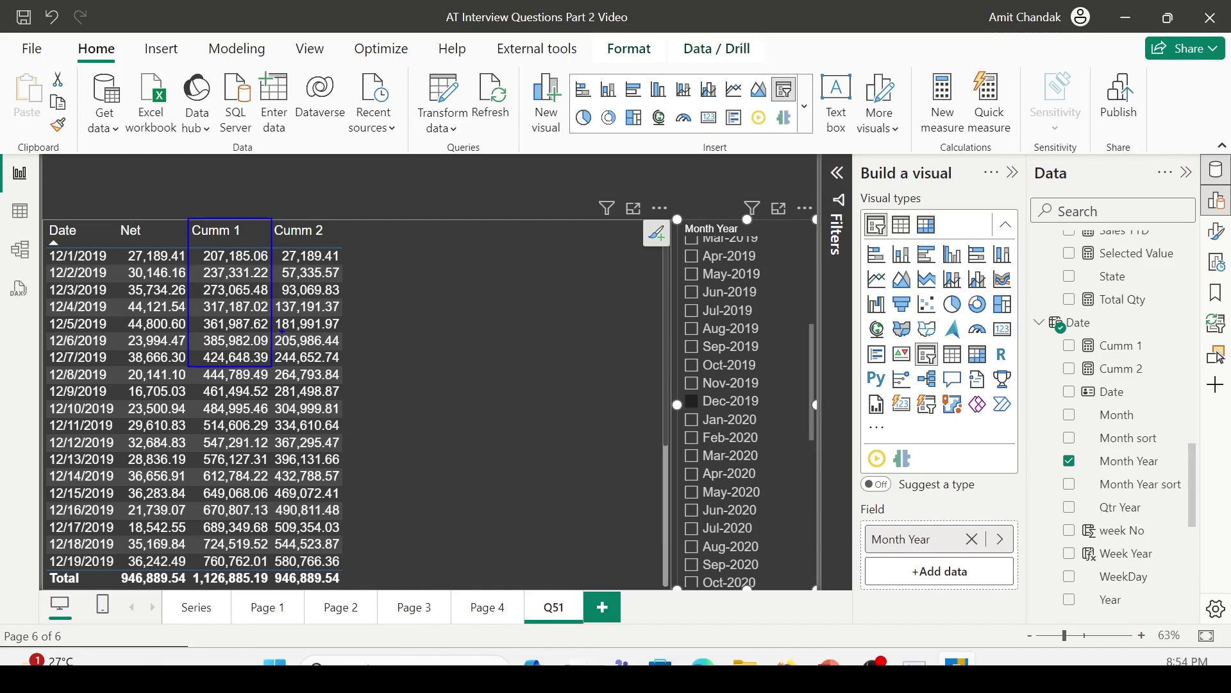
pyautogui.moveTo(265, 214)
pyautogui.mouseDown()
pyautogui.moveTo(346, 375)
pyautogui.moveTo(347, 364)
pyautogui.mouseUp()
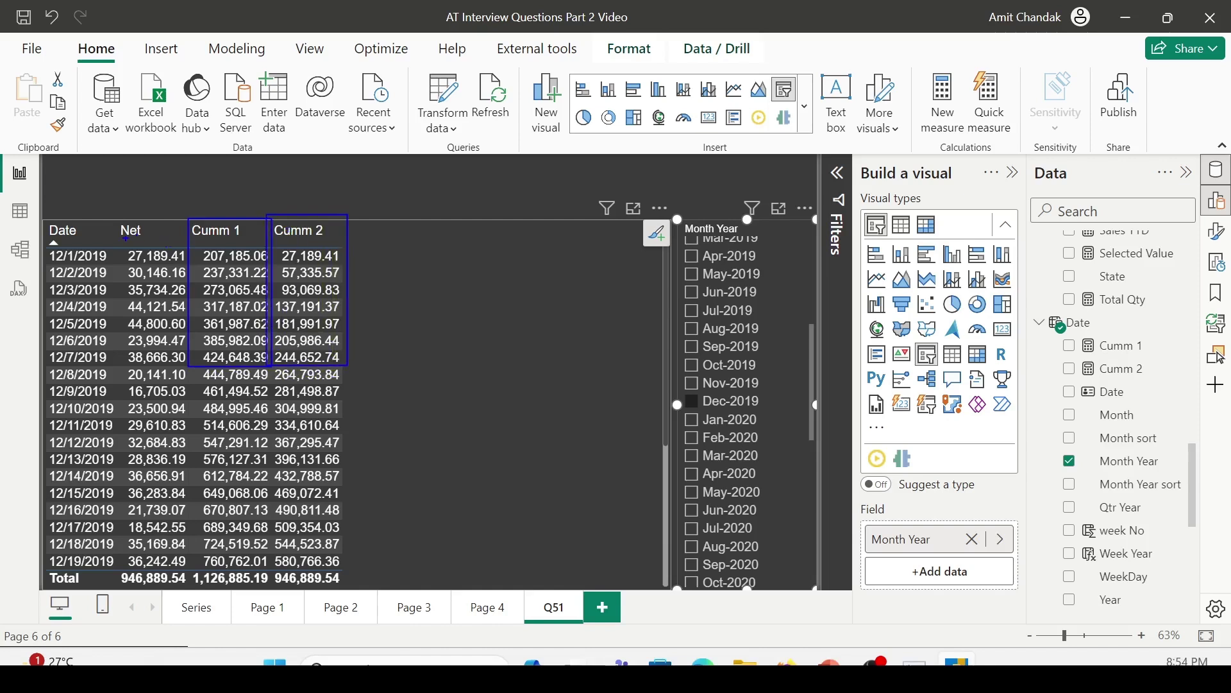
pyautogui.moveTo(116, 246)
pyautogui.mouseDown()
pyautogui.moveTo(218, 271)
pyautogui.moveTo(343, 265)
pyautogui.mouseUp()
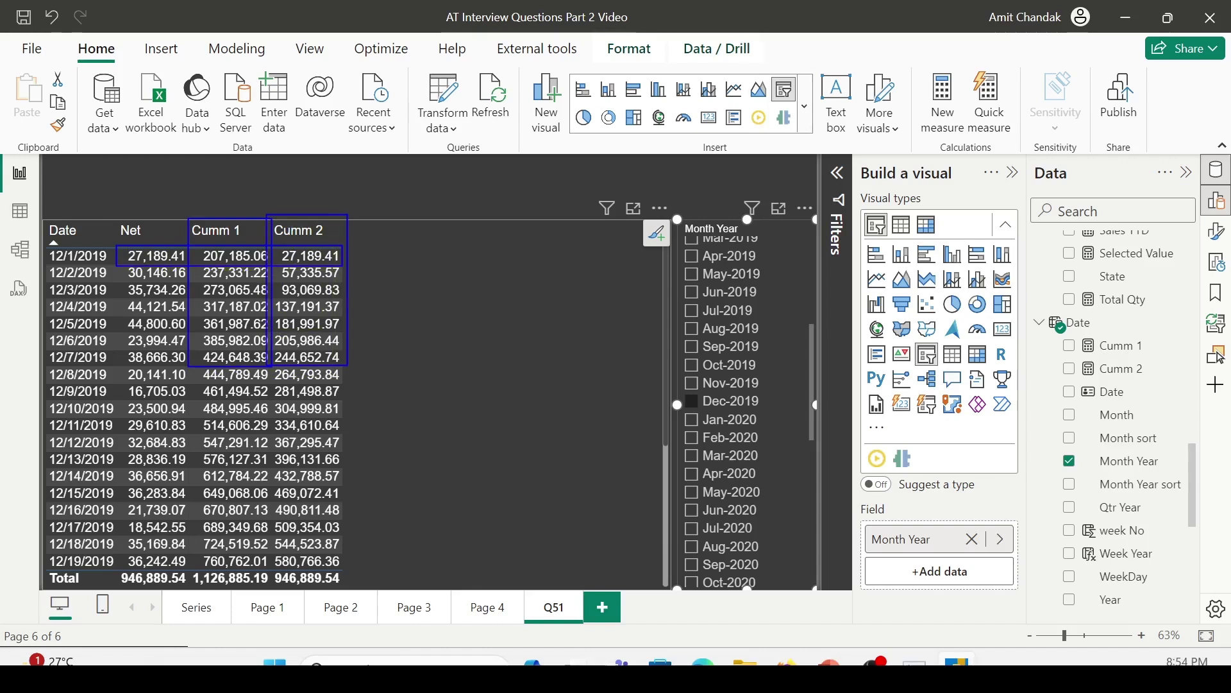
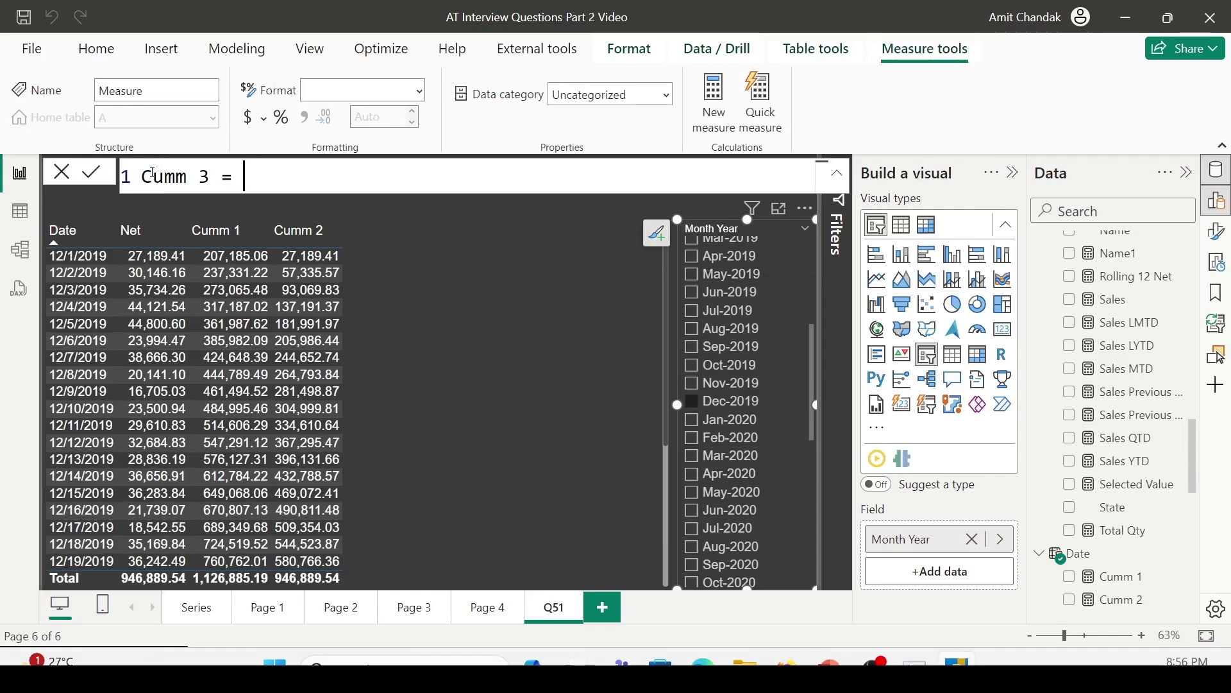
# Start the Cumm 3 formula with CALCULATE on [Net] and open a WINDOW function as its filter
pyautogui.press('Tab')
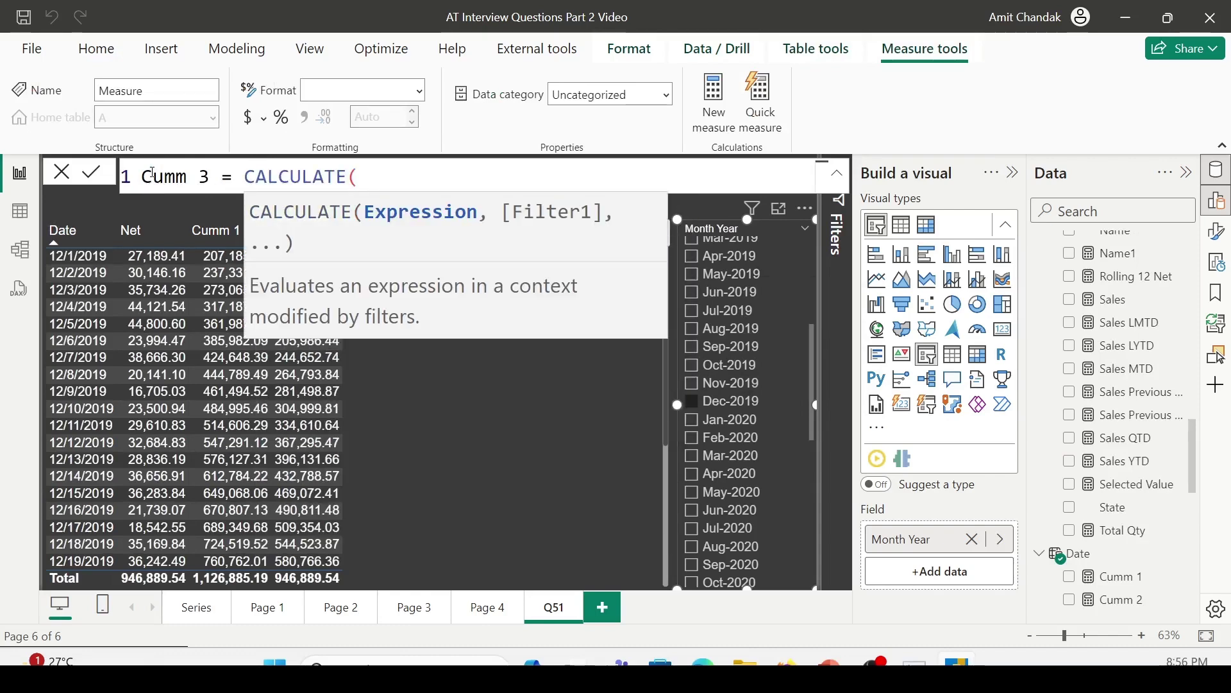
pyautogui.write('[n')
pyautogui.press('Down')
pyautogui.press('Down')
pyautogui.press('Down')
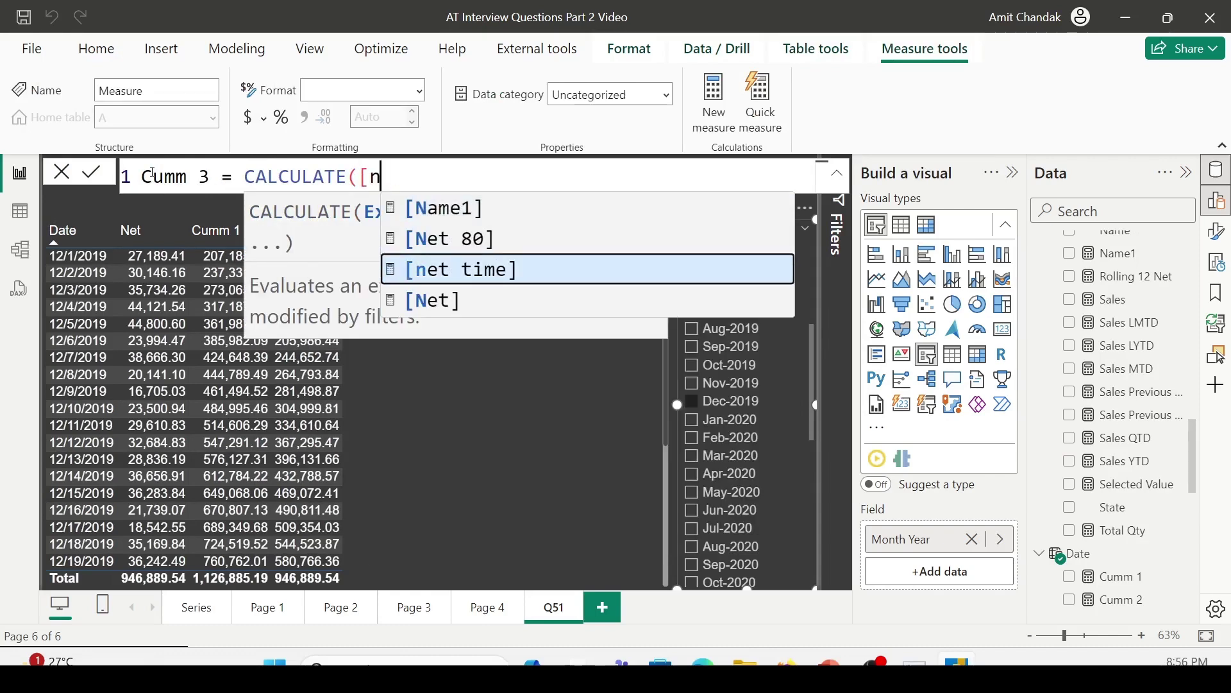
pyautogui.press('Tab')
pyautogui.write(', ')
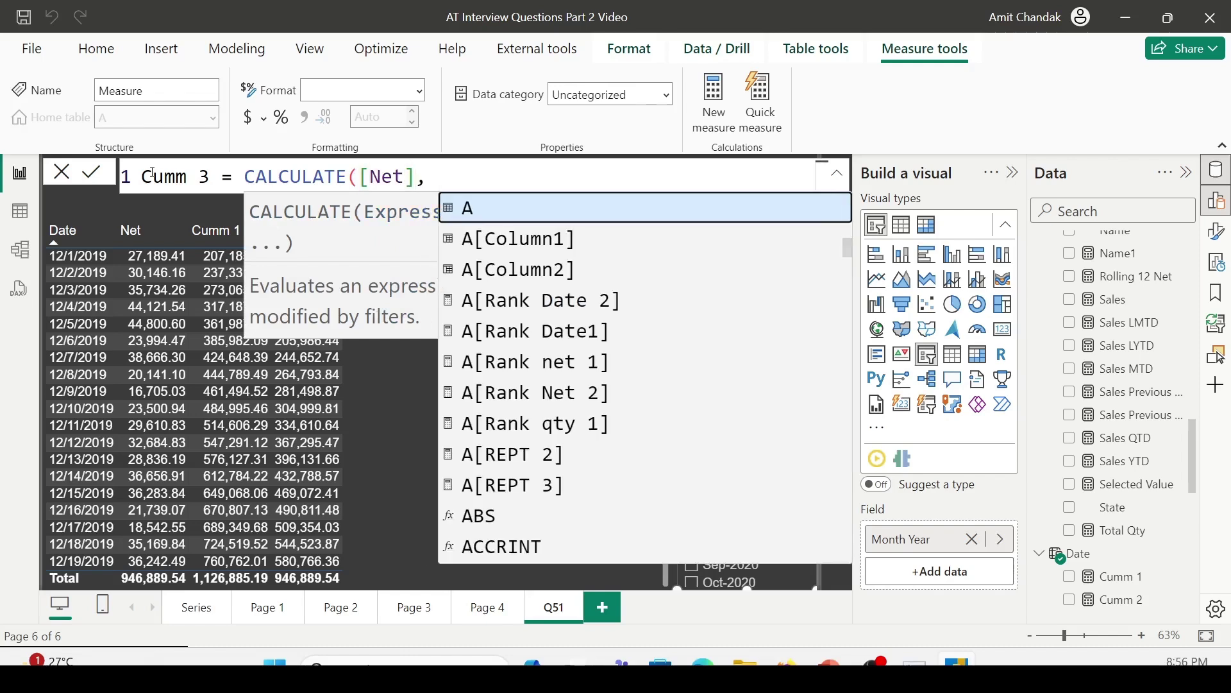
pyautogui.write('Wi')
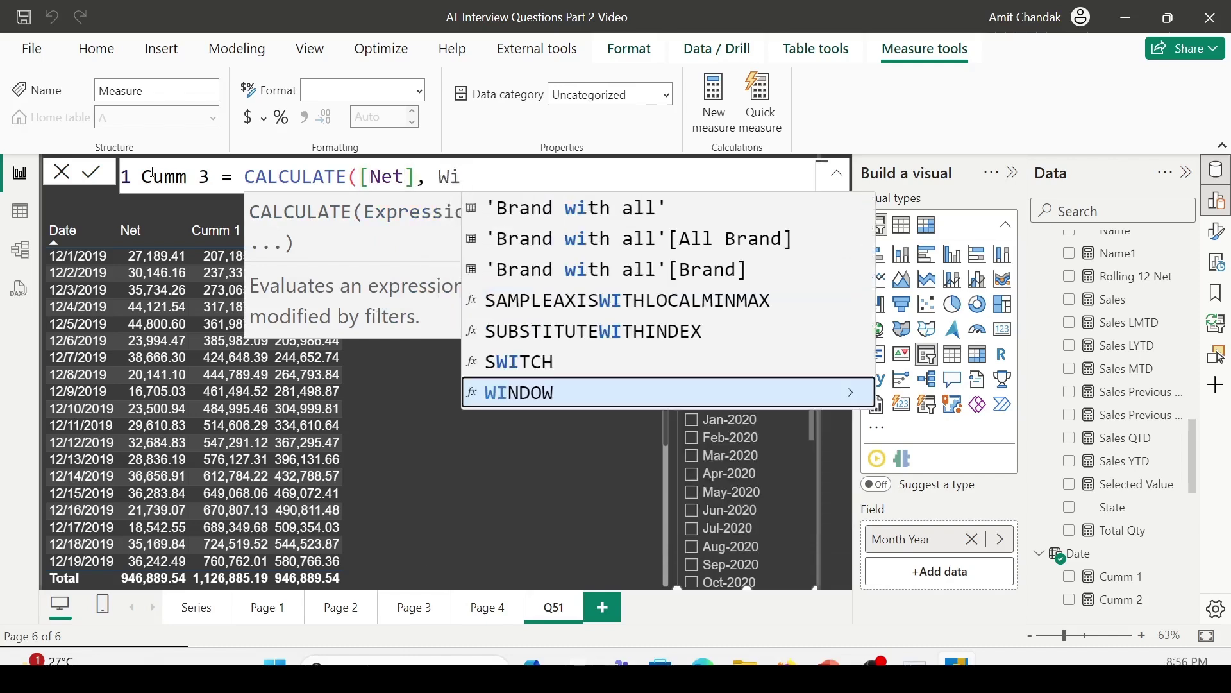
pyautogui.press('Tab')
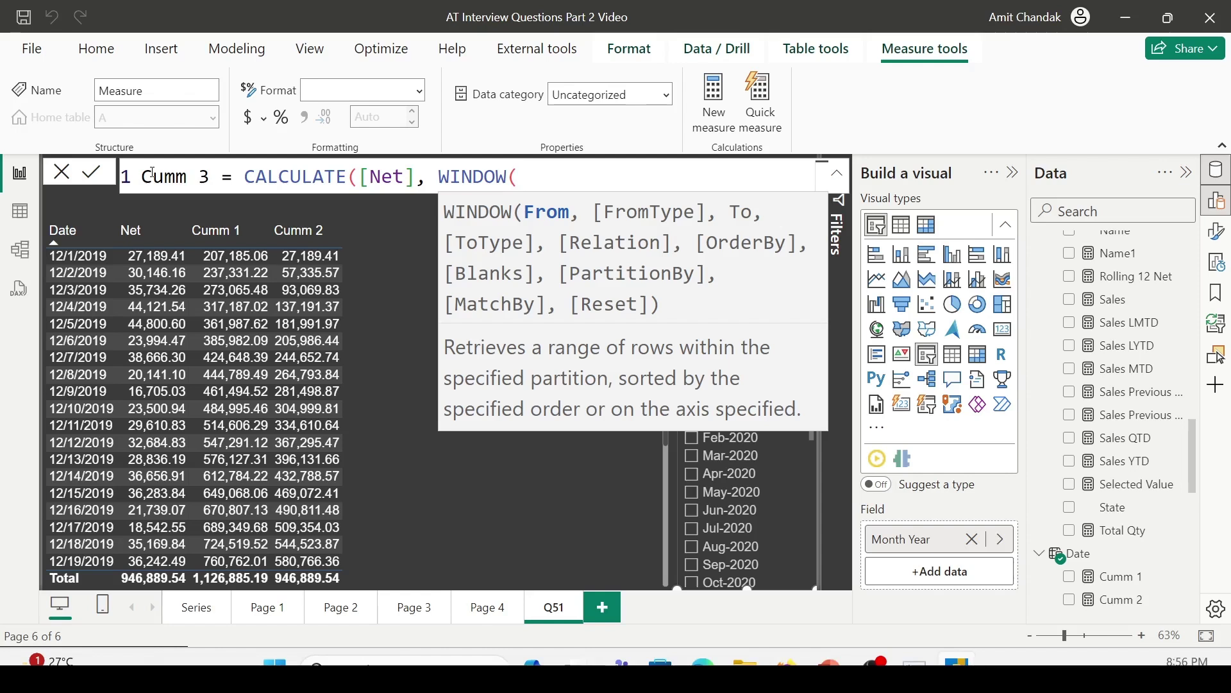
# Set the WINDOW range in the Cumm 3 formula to run from 1, ABS to 0, REL
pyautogui.write('1,')
pyautogui.press('Tab')
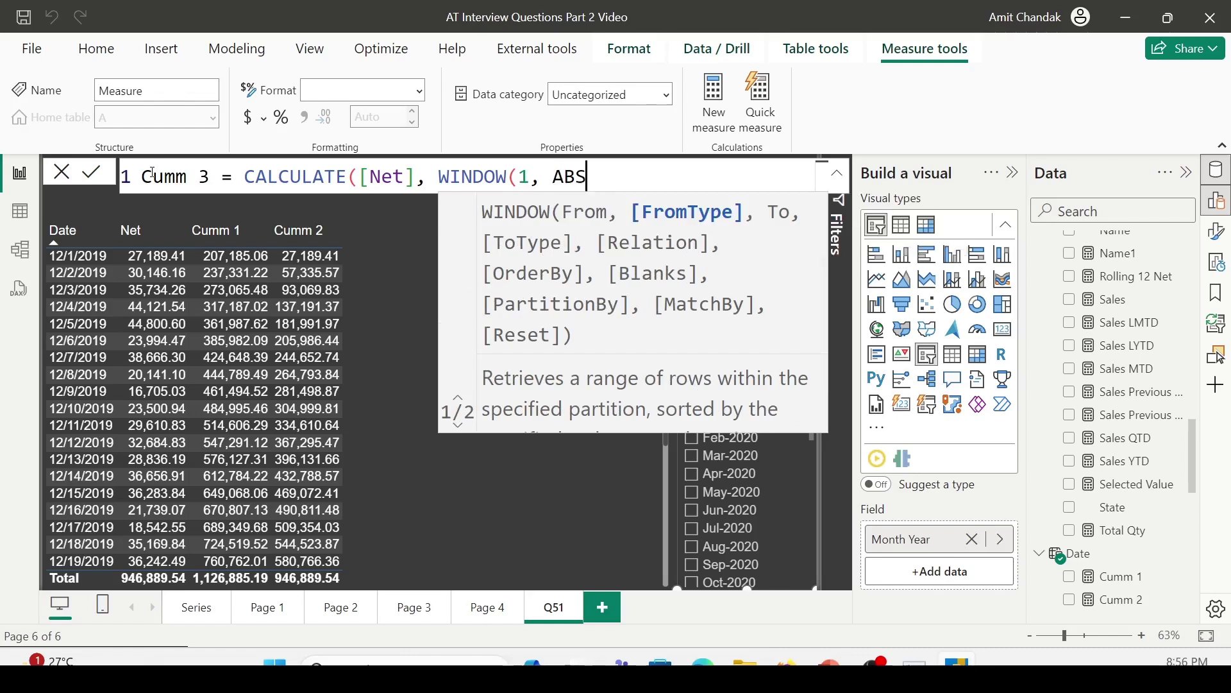
pyautogui.write(',')
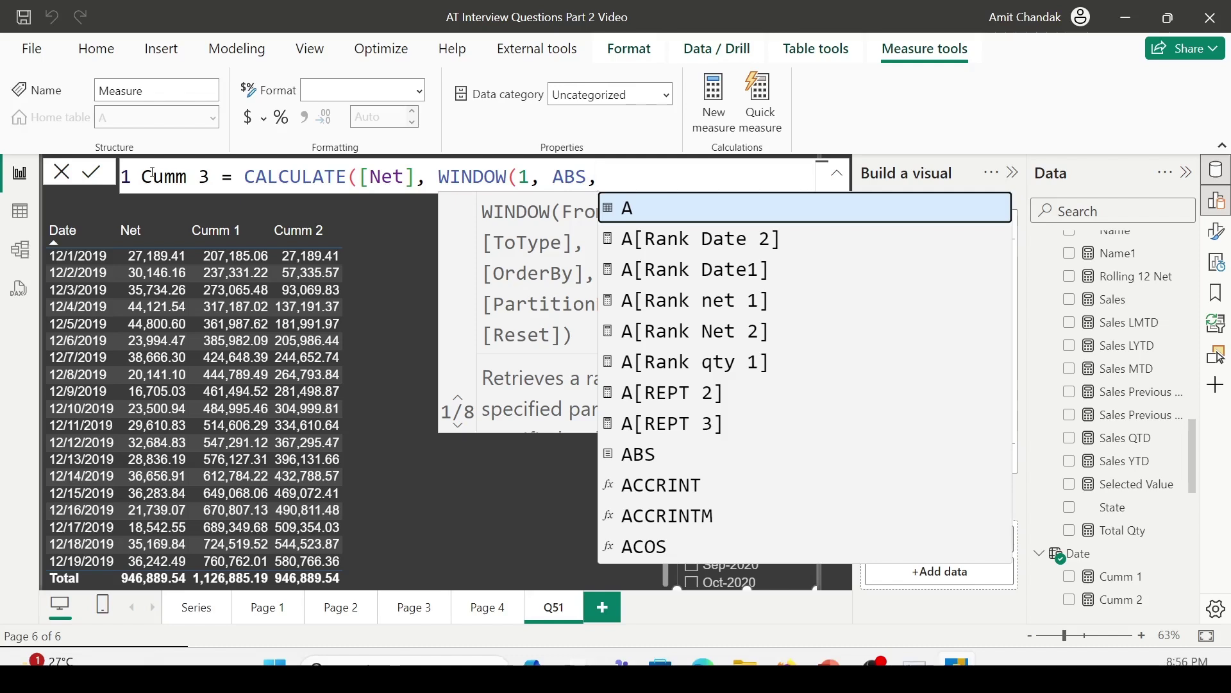
pyautogui.write('0')
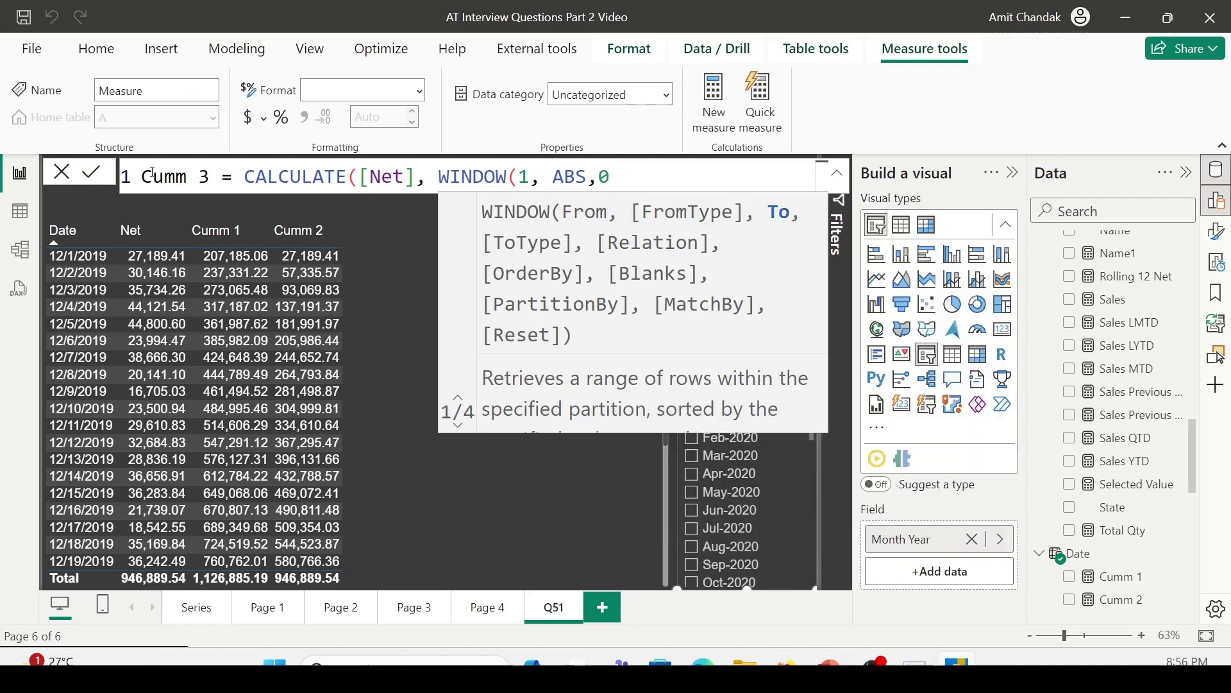
pyautogui.write(',')
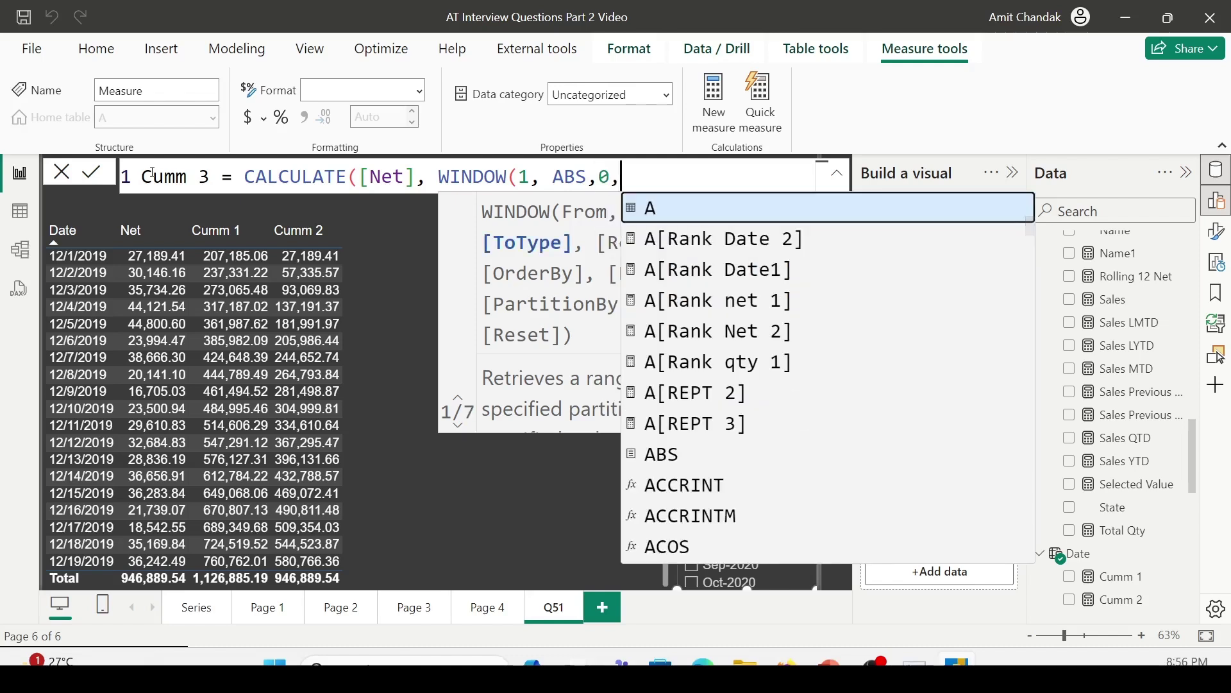
pyautogui.write('re')
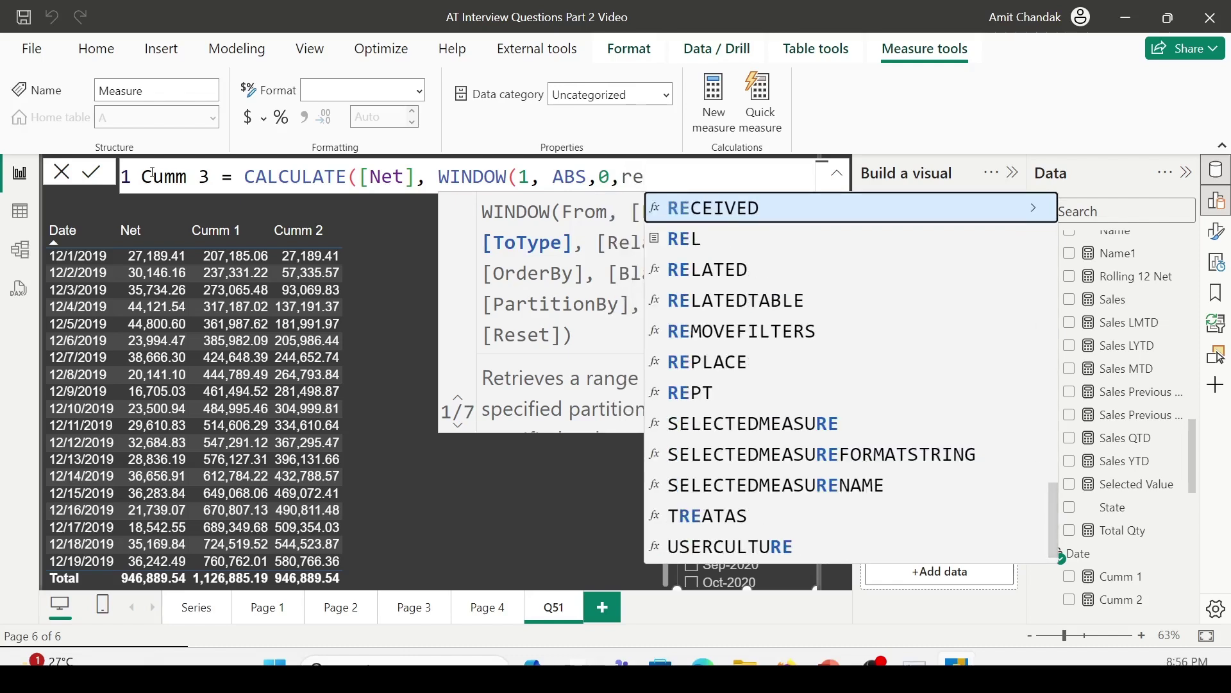
pyautogui.press('Down')
pyautogui.press('Tab')
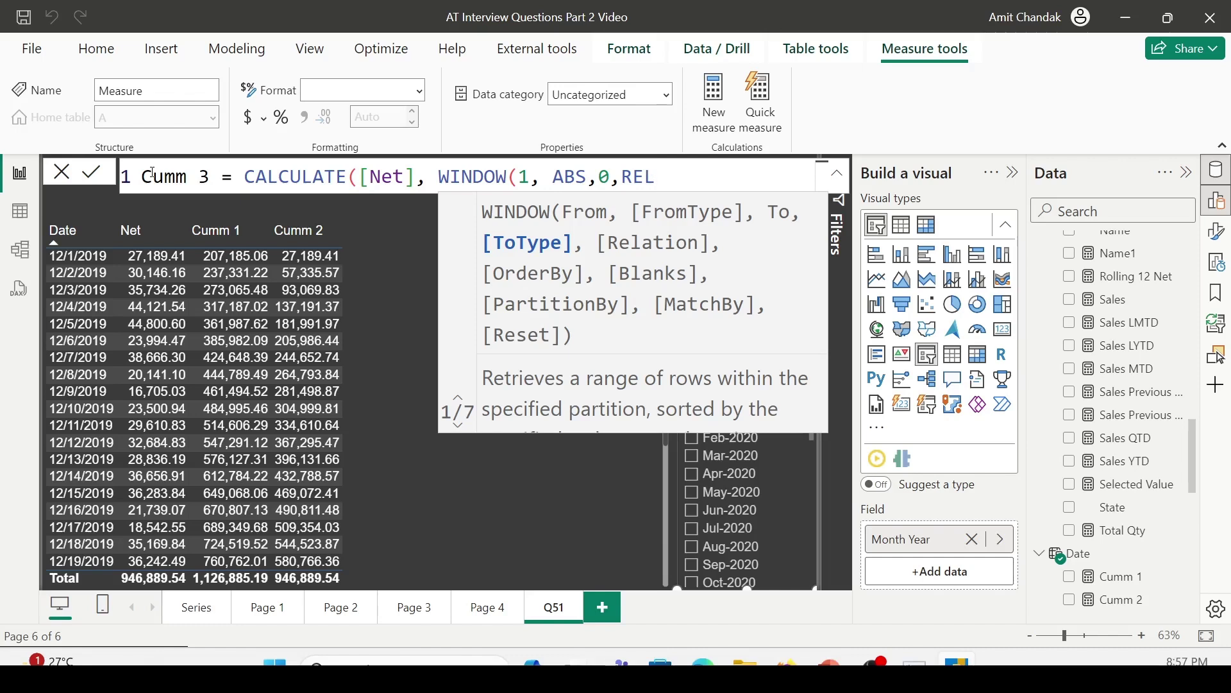
pyautogui.write(',')
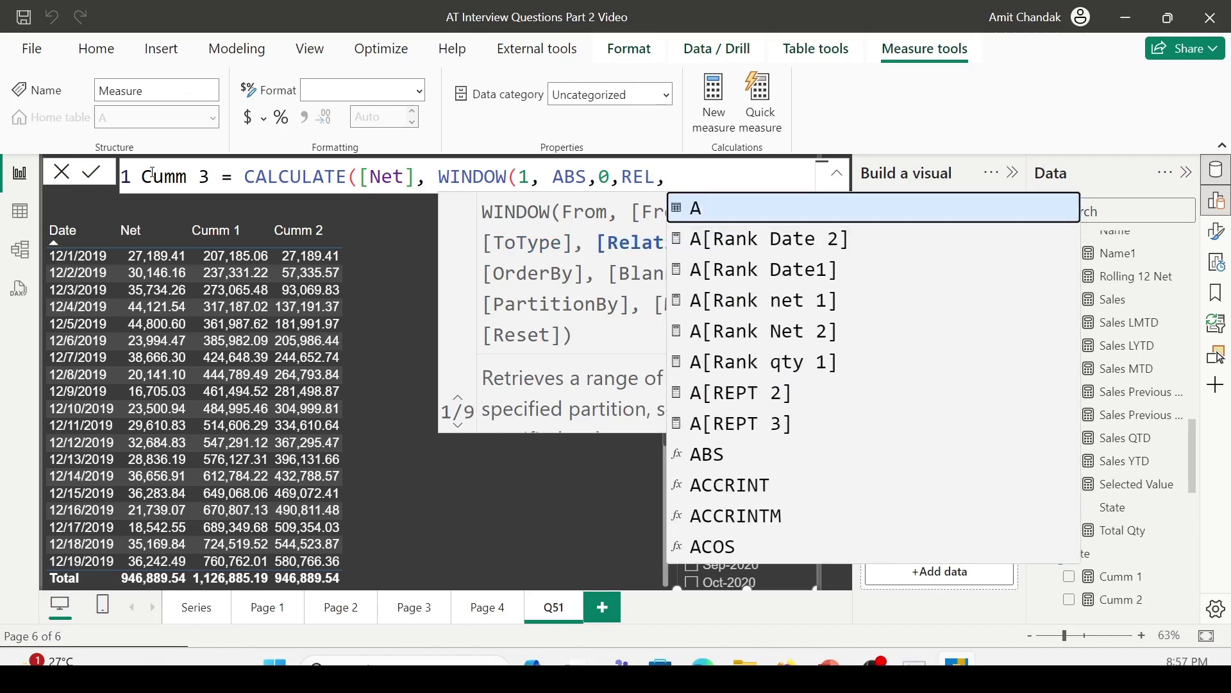
# Supply ALL('Date') as the relation argument of the WINDOW function in Cumm 3
pyautogui.write('all')
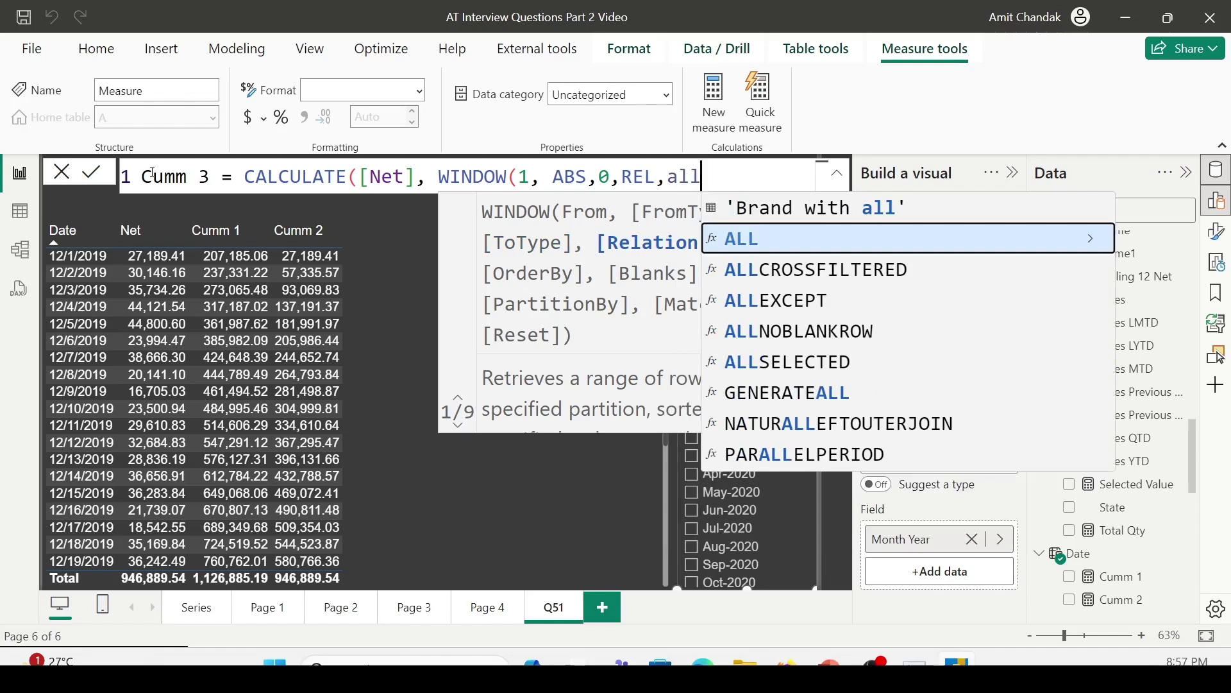
pyautogui.write("('Da")
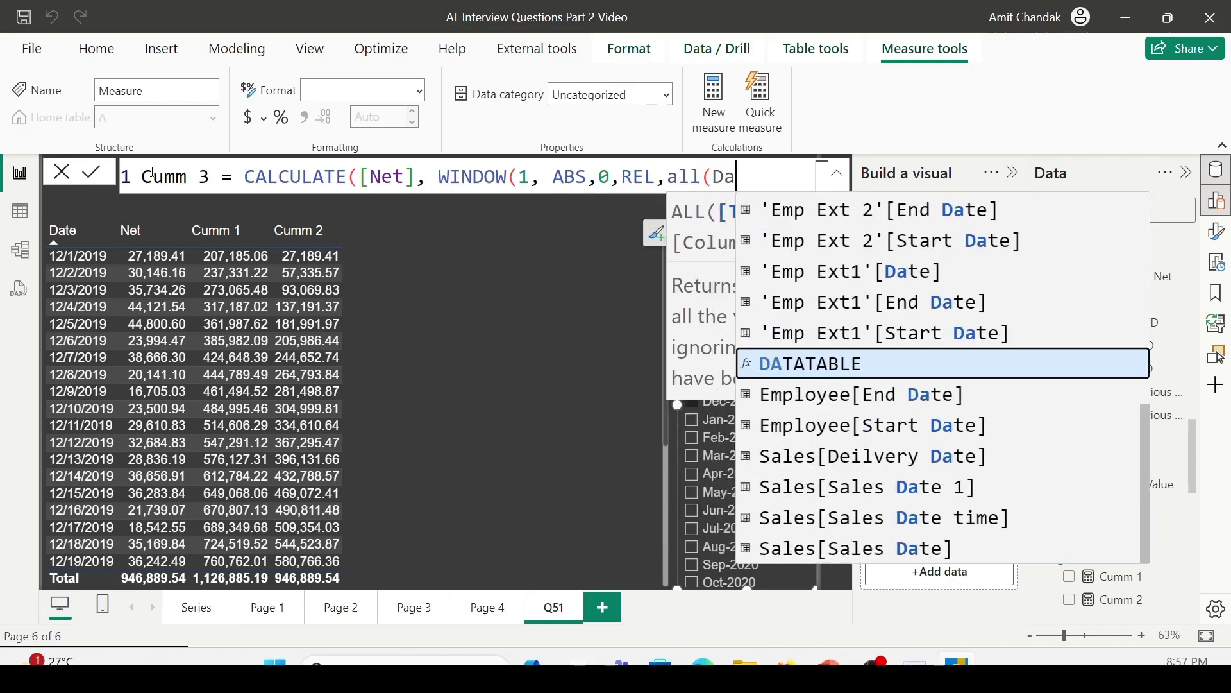
pyautogui.write('te')
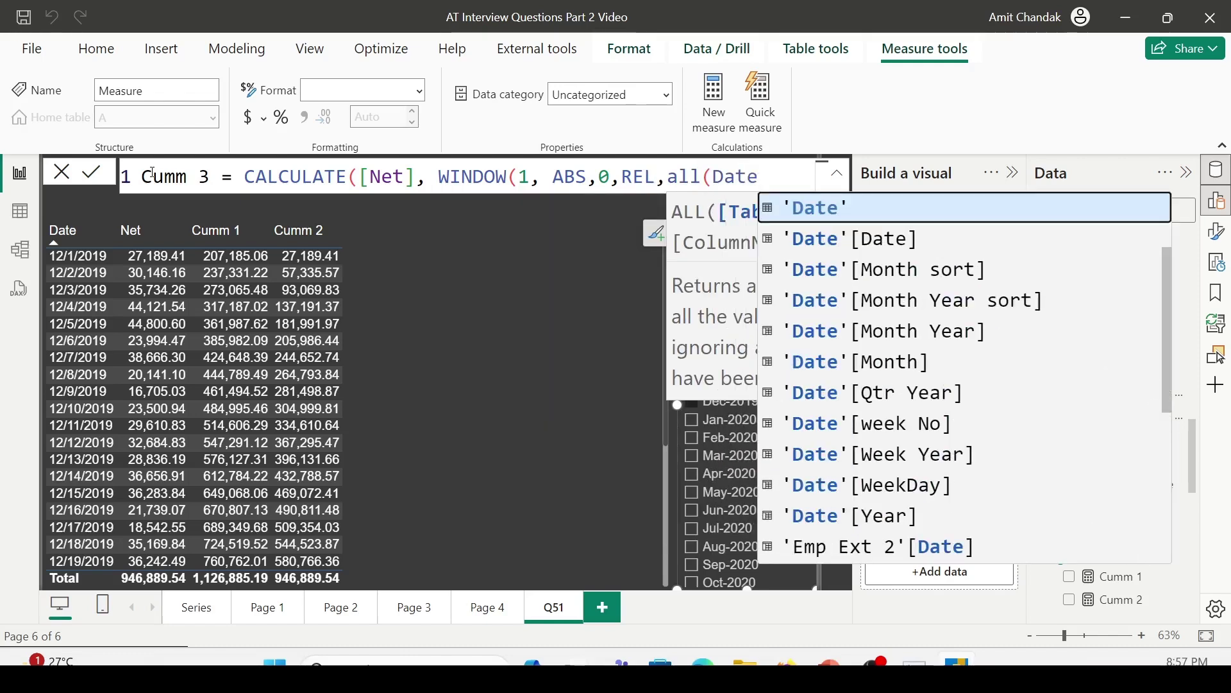
pyautogui.press('Tab')
pyautogui.write(')')
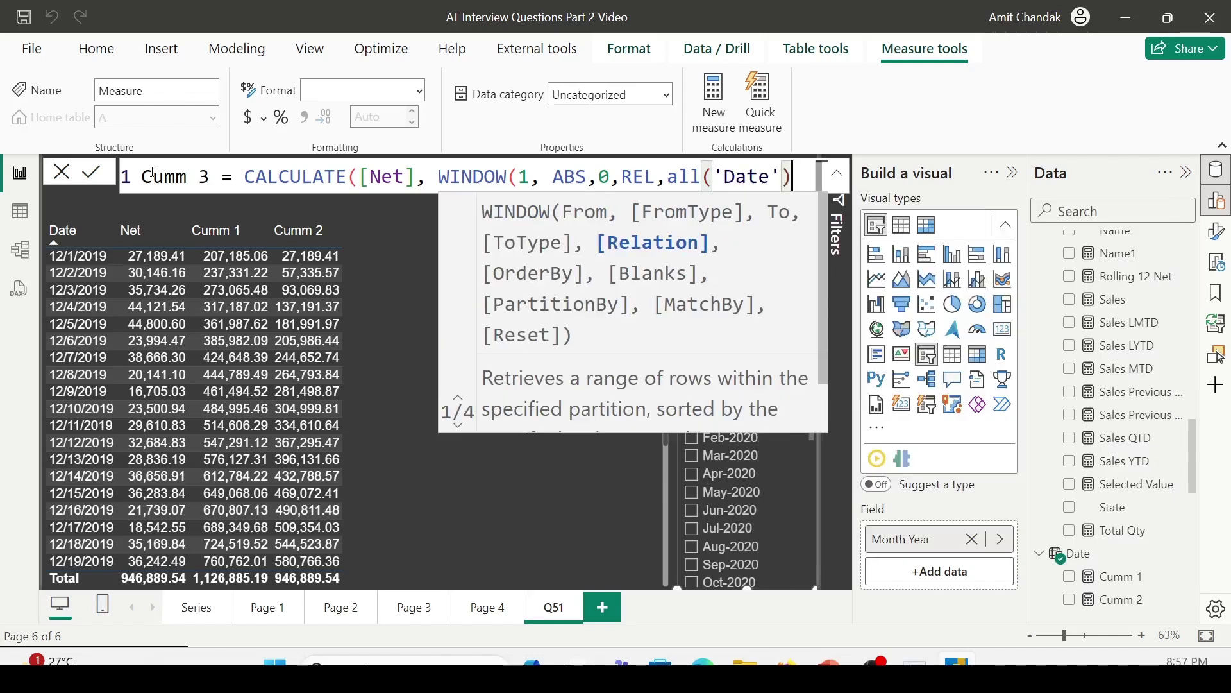
pyautogui.write(',')
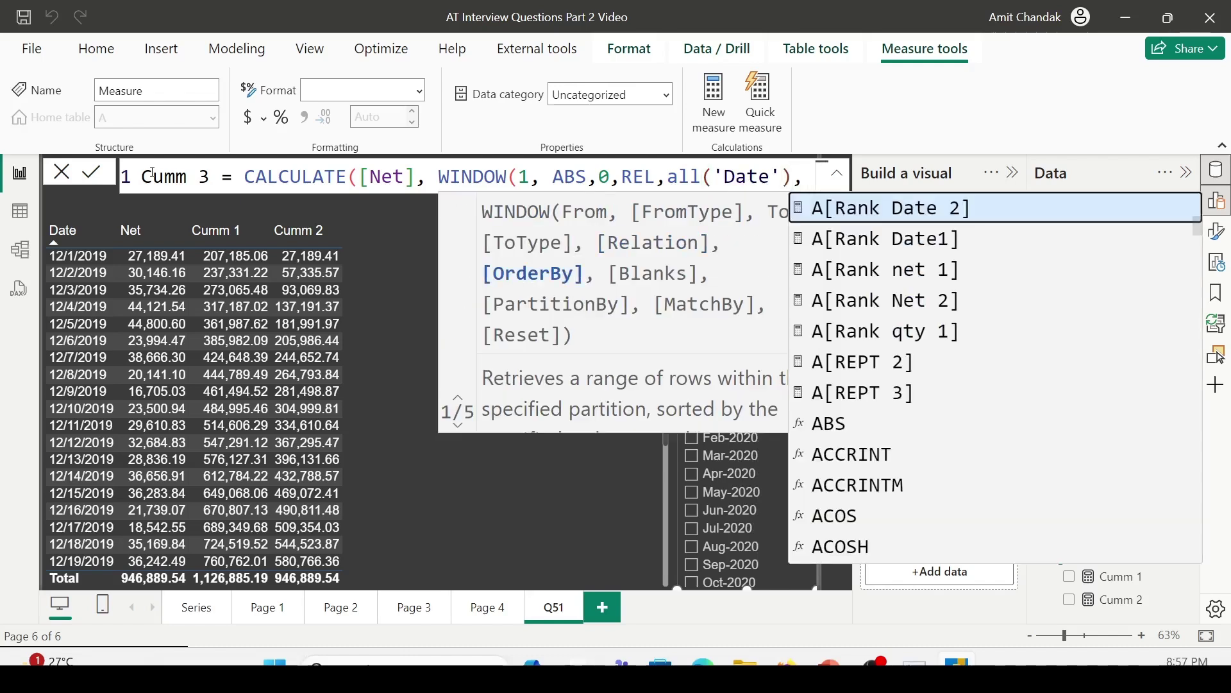
# Order the window by 'Date'[Date] with ORDERBY on a new formula line, close all brackets and commit Cumm 3
pyautogui.hotkey('shift', 'Return')
pyautogui.write('OR')
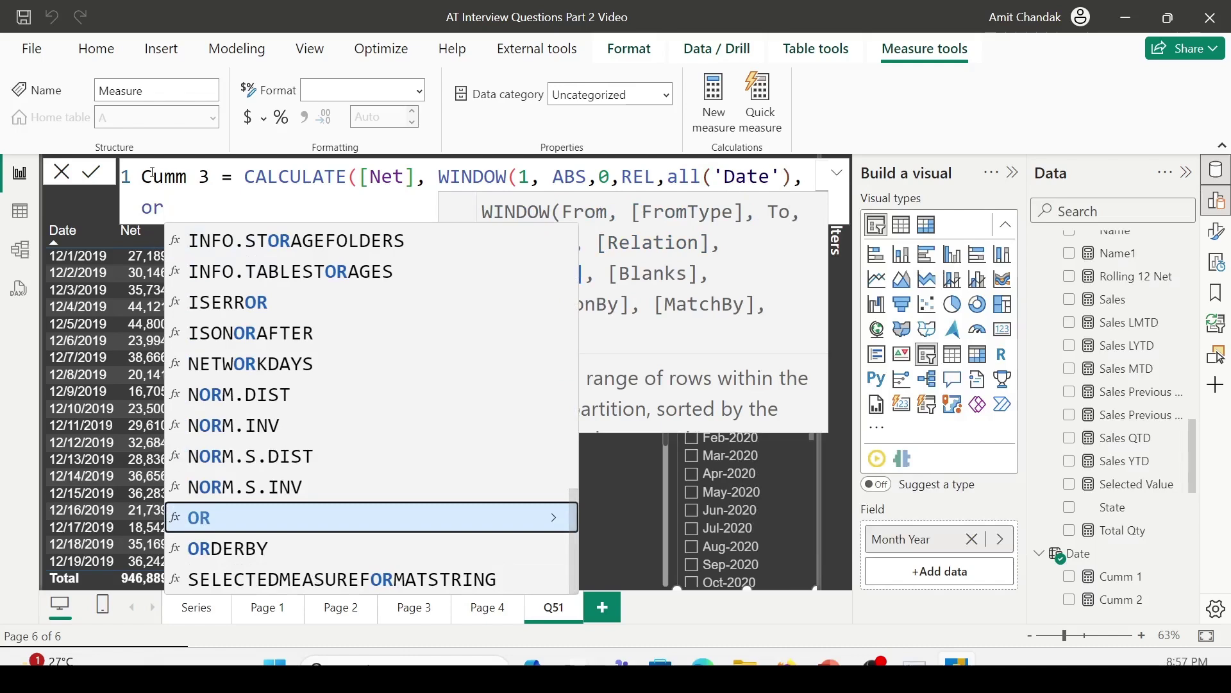
pyautogui.press('Down')
pyautogui.press('Tab')
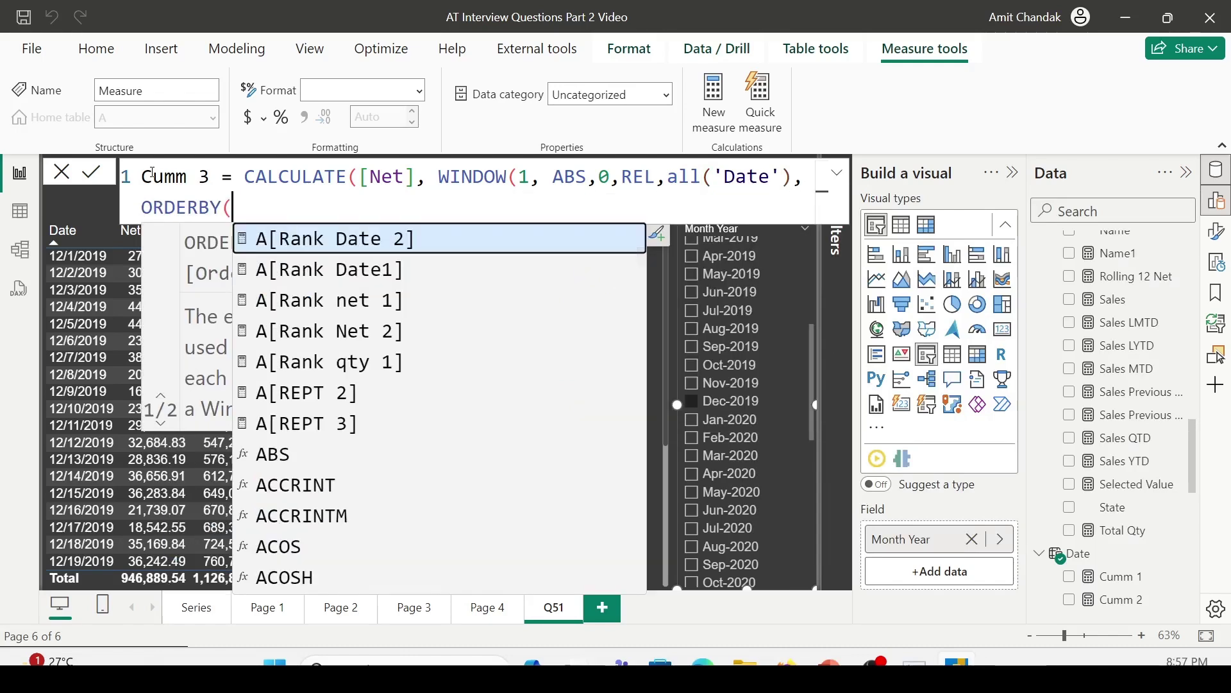
pyautogui.write('date')
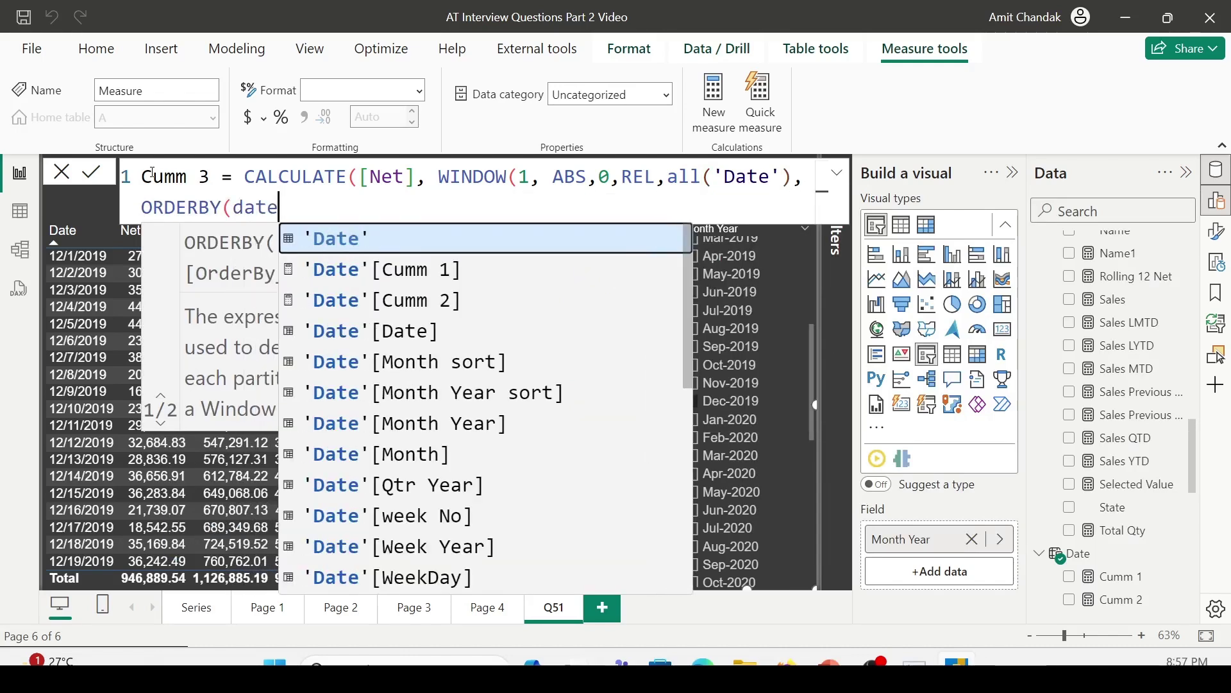
pyautogui.press('Down')
pyautogui.press('Down')
pyautogui.press('Down')
pyautogui.press('Tab')
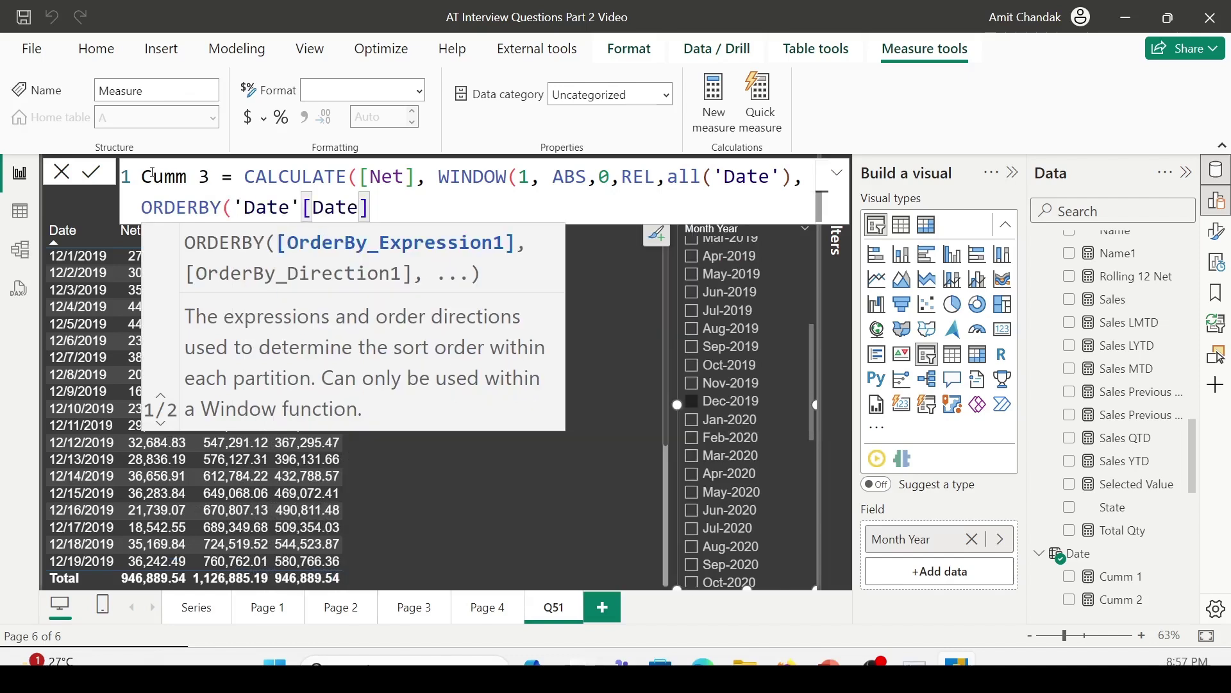
pyautogui.write(')')
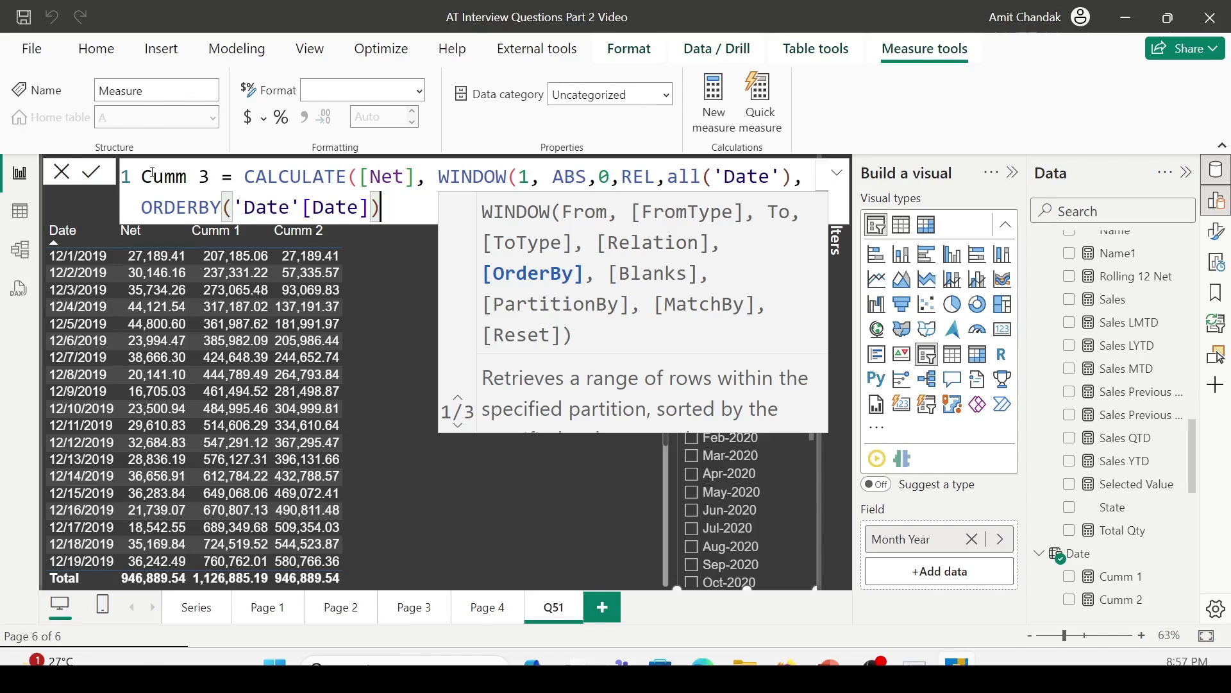
pyautogui.write('))')
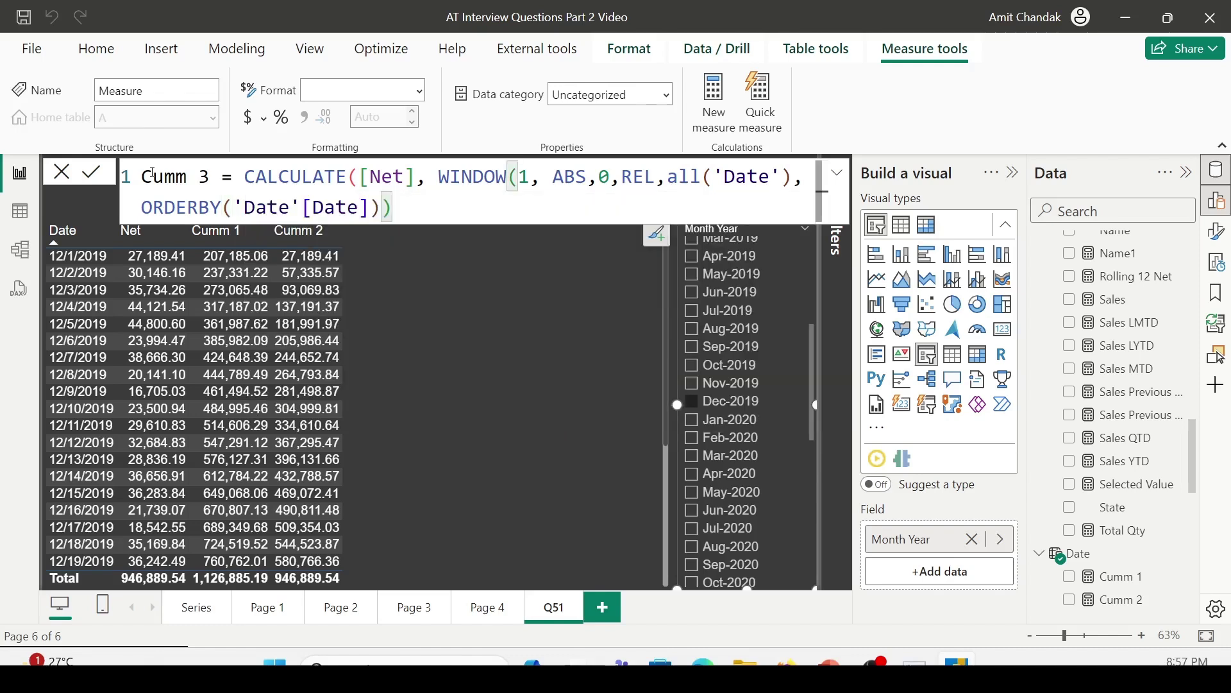
pyautogui.press('Return')
# Find the Cumm 3 measure under table A and add it to the date table visual
pyautogui.scroll(-4, 1130, 468)
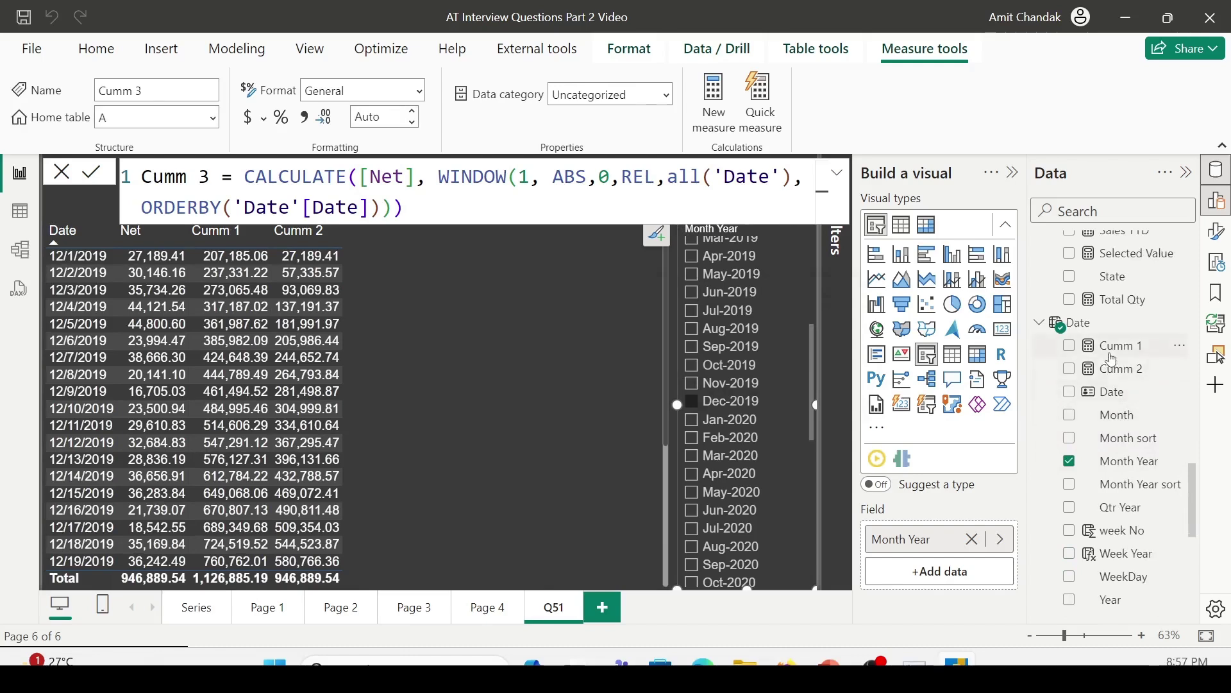
pyautogui.scroll(10, 1116, 359)
pyautogui.scroll(3, 1116, 360)
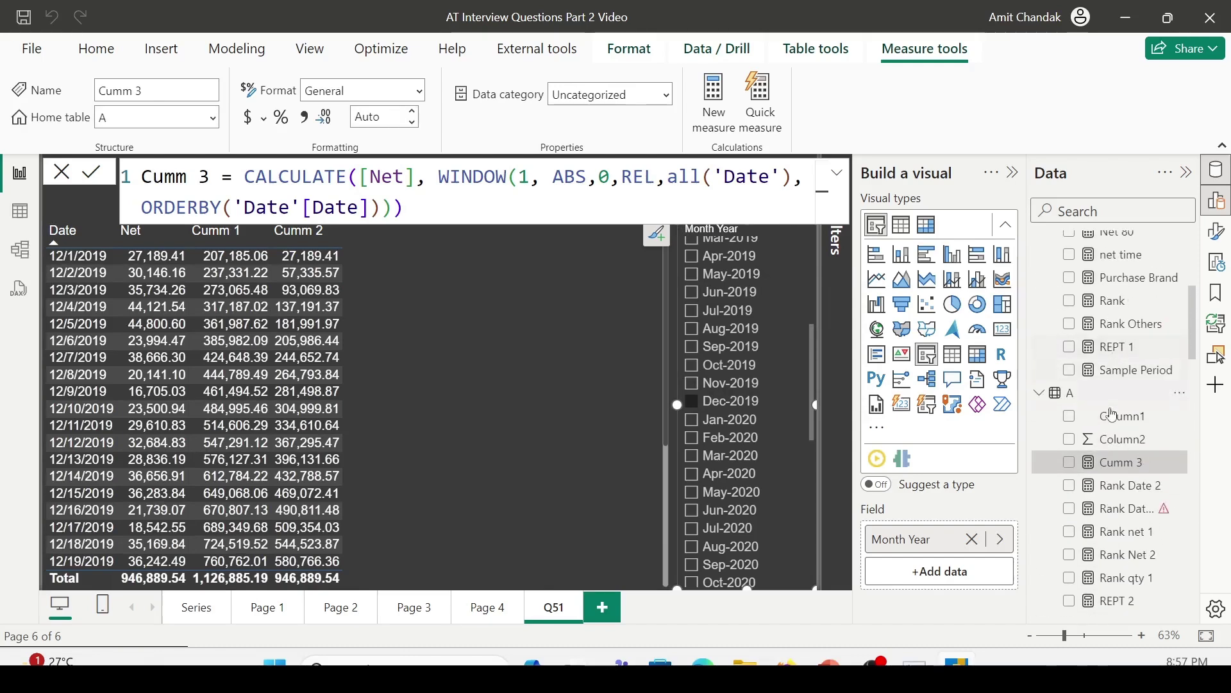
pyautogui.moveTo(1119, 459); pyautogui.dragTo(504, 335)
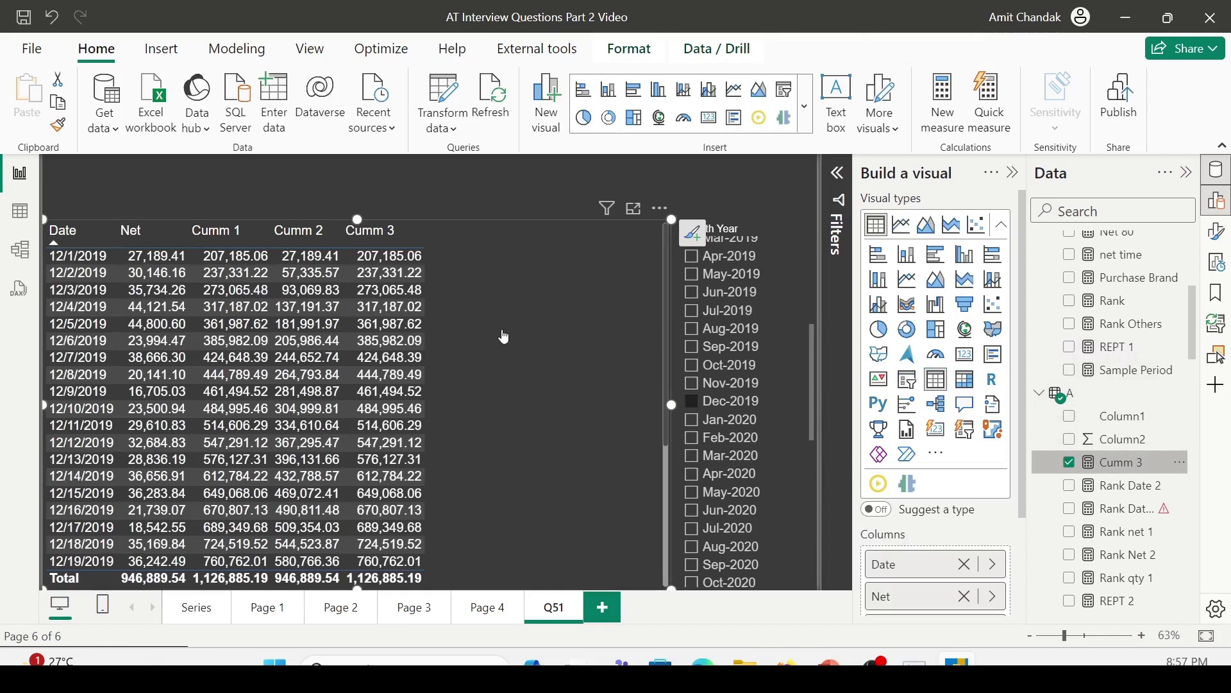
# Compare the Cumm 1, Cumm 2 and Cumm 3 columns row by row under the Dec-2019 filter
pyautogui.moveTo(195, 246); pyautogui.dragTo(429, 370)
pyautogui.moveTo(438, 247); pyautogui.dragTo(439, 370)
pyautogui.moveTo(662, 384); pyautogui.dragTo(793, 417)
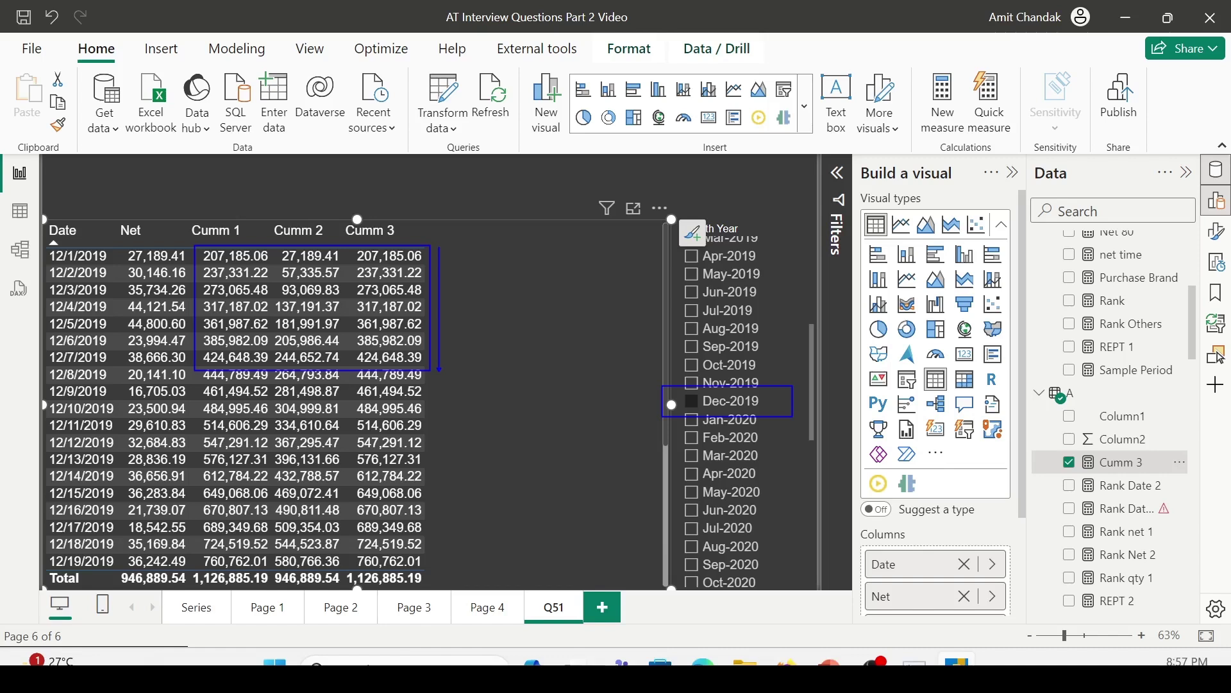
pyautogui.press('Escape')
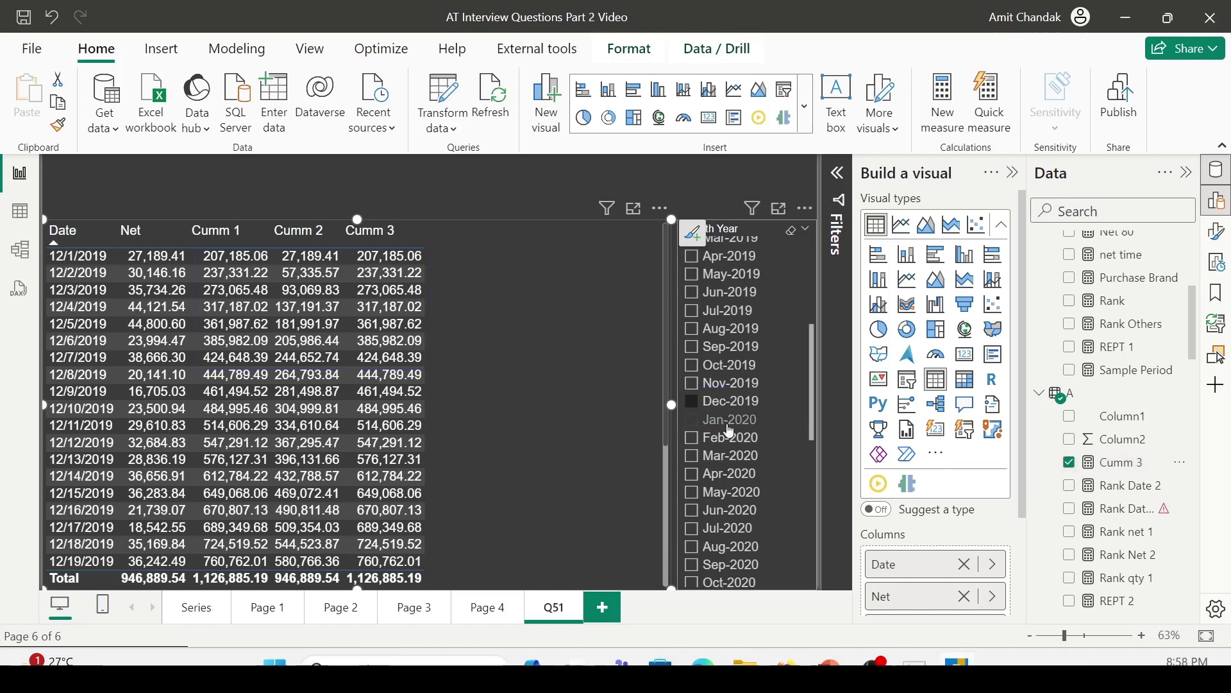
# Copy the whole Cumm 3 formula into a new measure and name it Cumm 4
pyautogui.click(1122, 463)
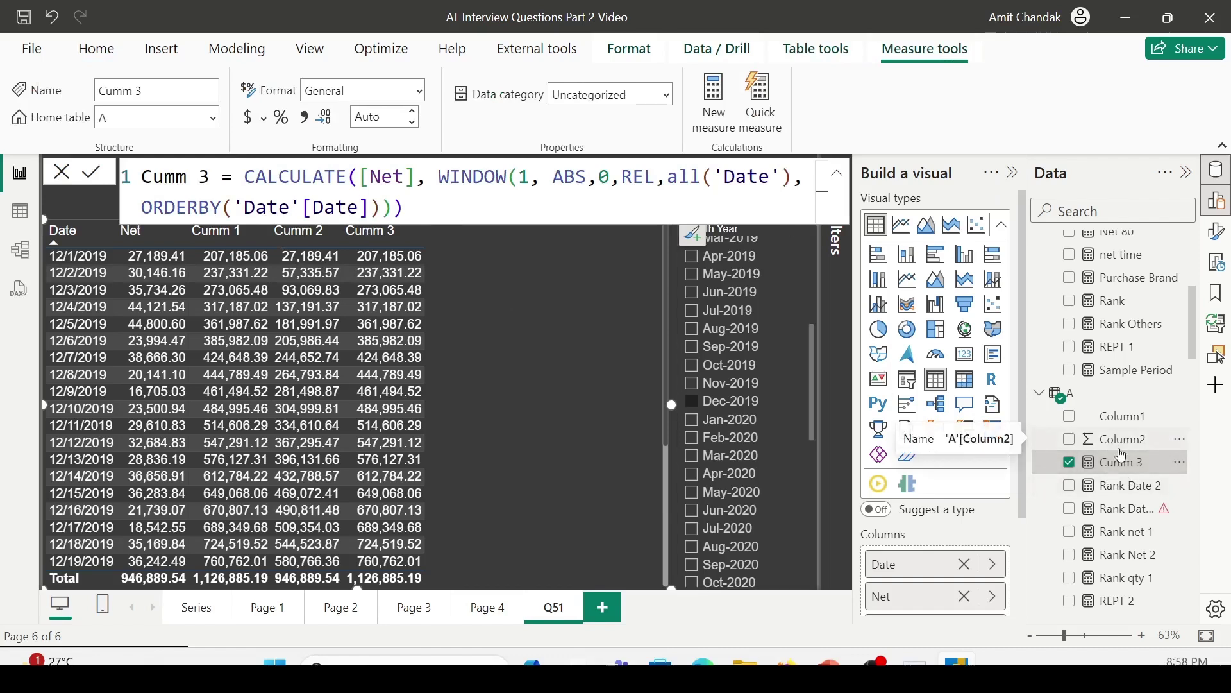
pyautogui.moveTo(420, 216); pyautogui.dragTo(139, 177)
pyautogui.hotkey('ctrl', 'c')
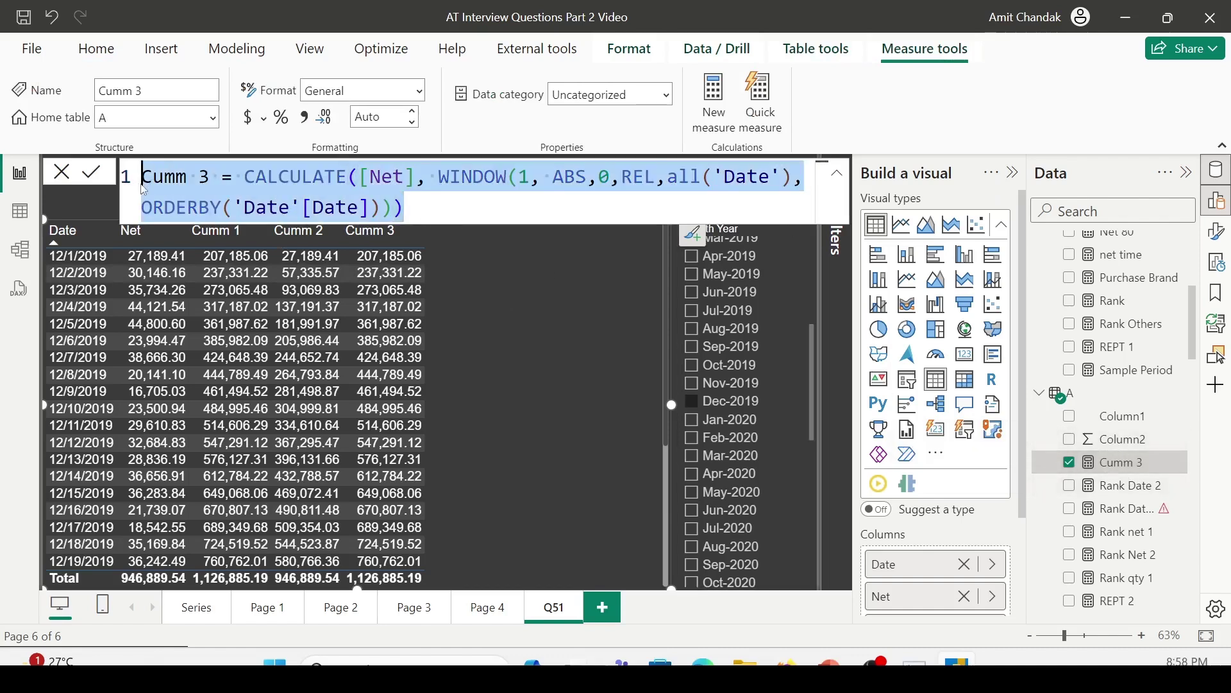
pyautogui.click(715, 108)
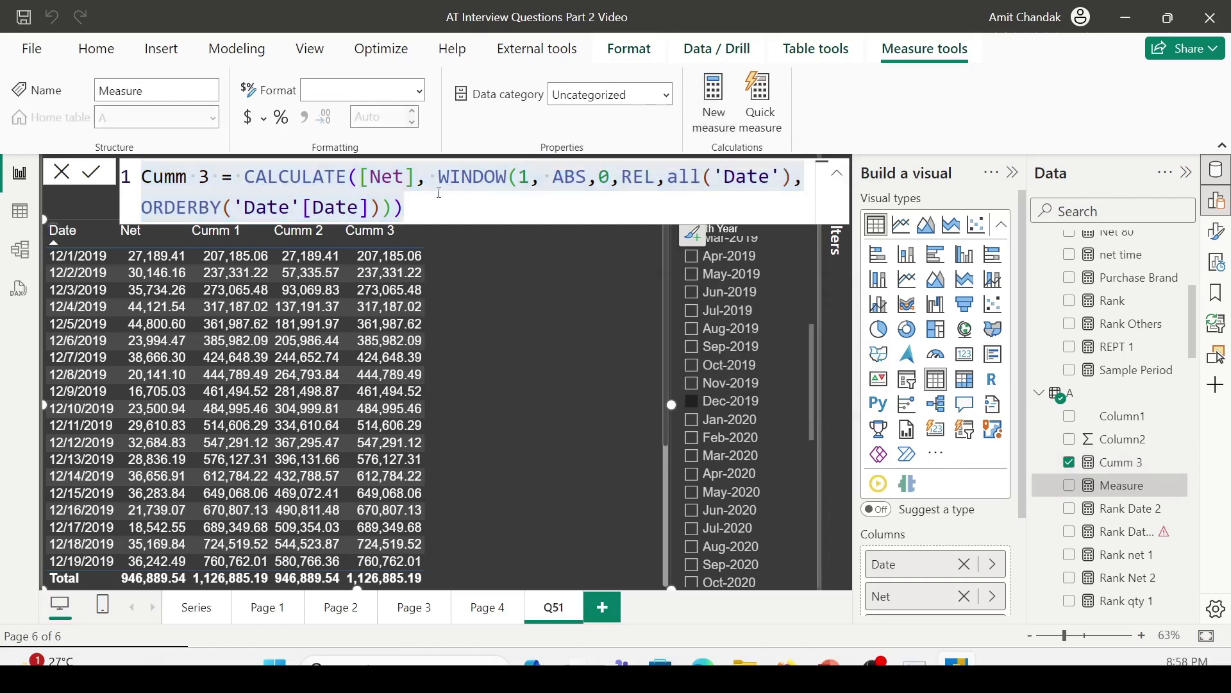
pyautogui.hotkey('ctrl', 'v')
pyautogui.doubleClick(204, 177)
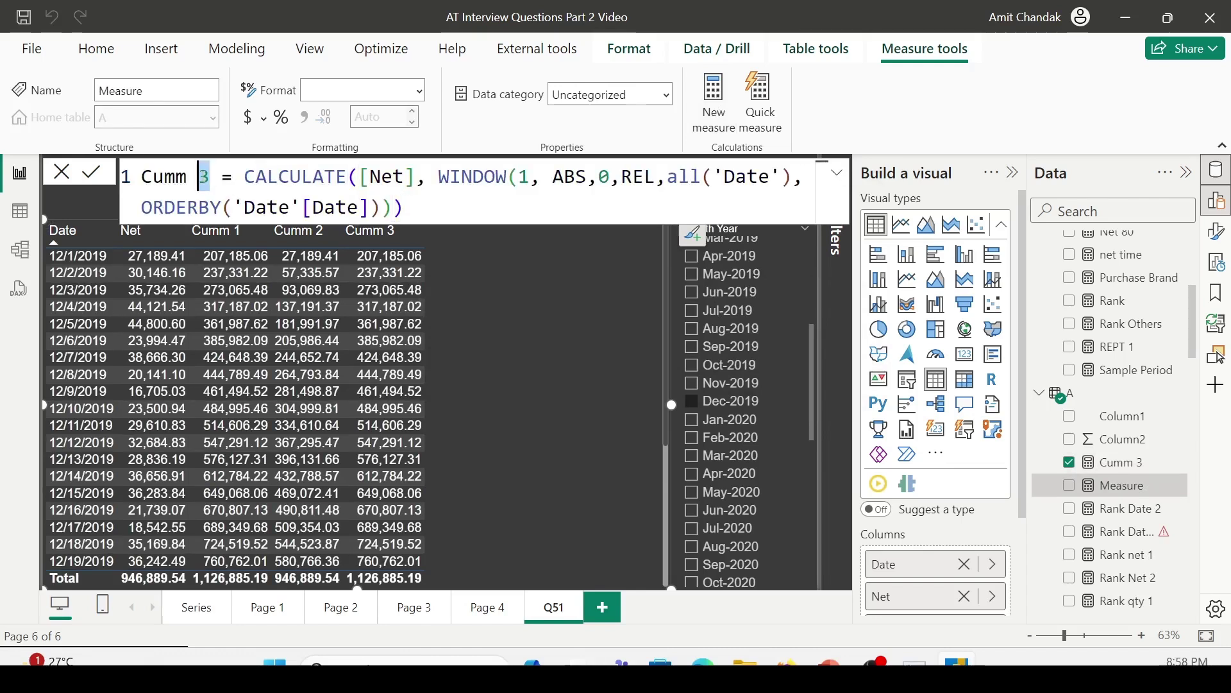
pyautogui.write('4')
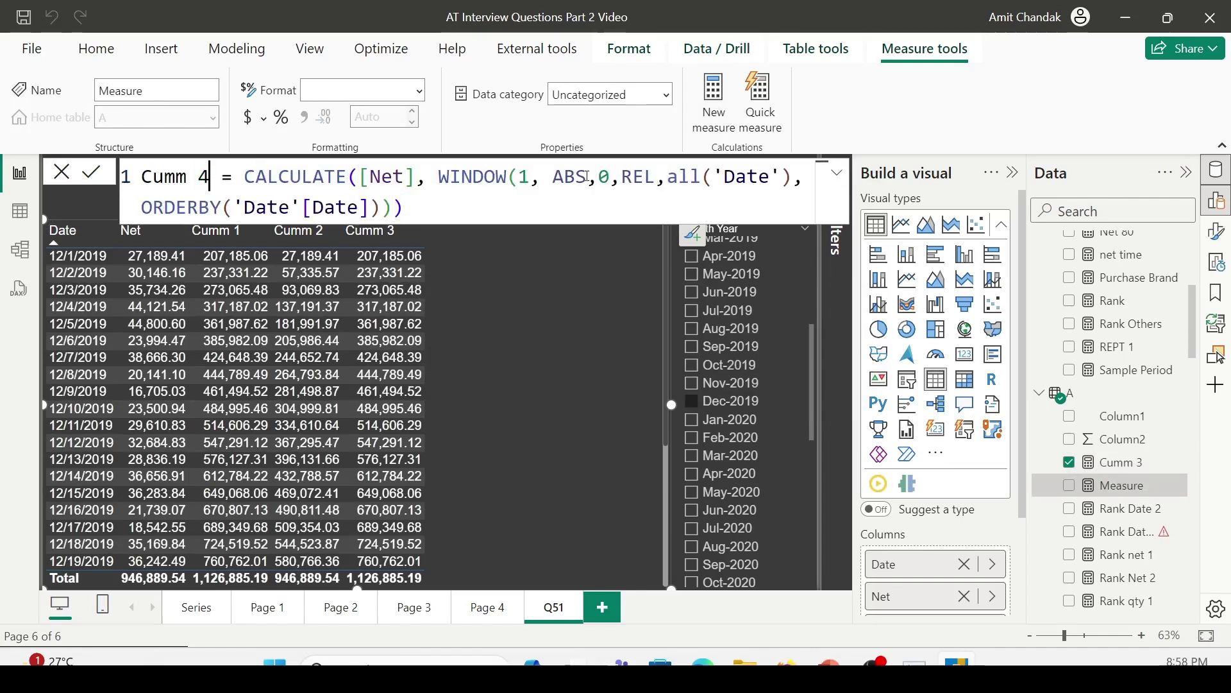
# Replace ALL with ALLSELECTED in the Cumm 4 formula, commit it and add Cumm 4 to the date table visual
pyautogui.click(706, 177)
pyautogui.write('se')
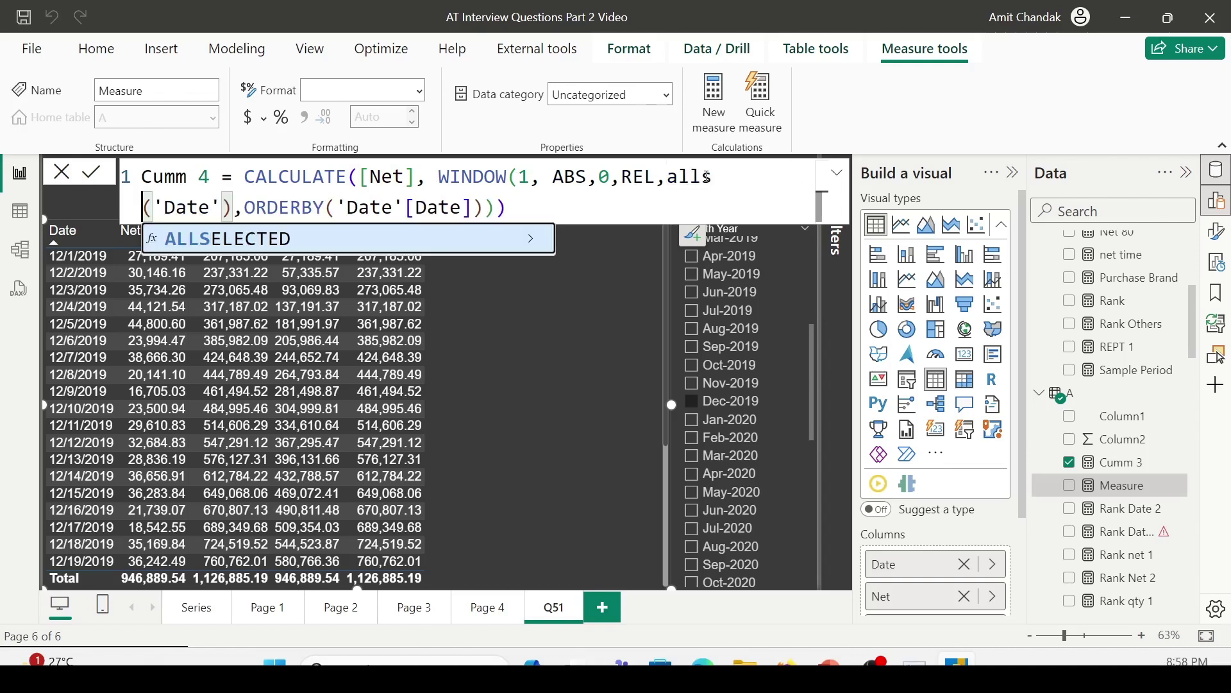
pyautogui.press('Tab')
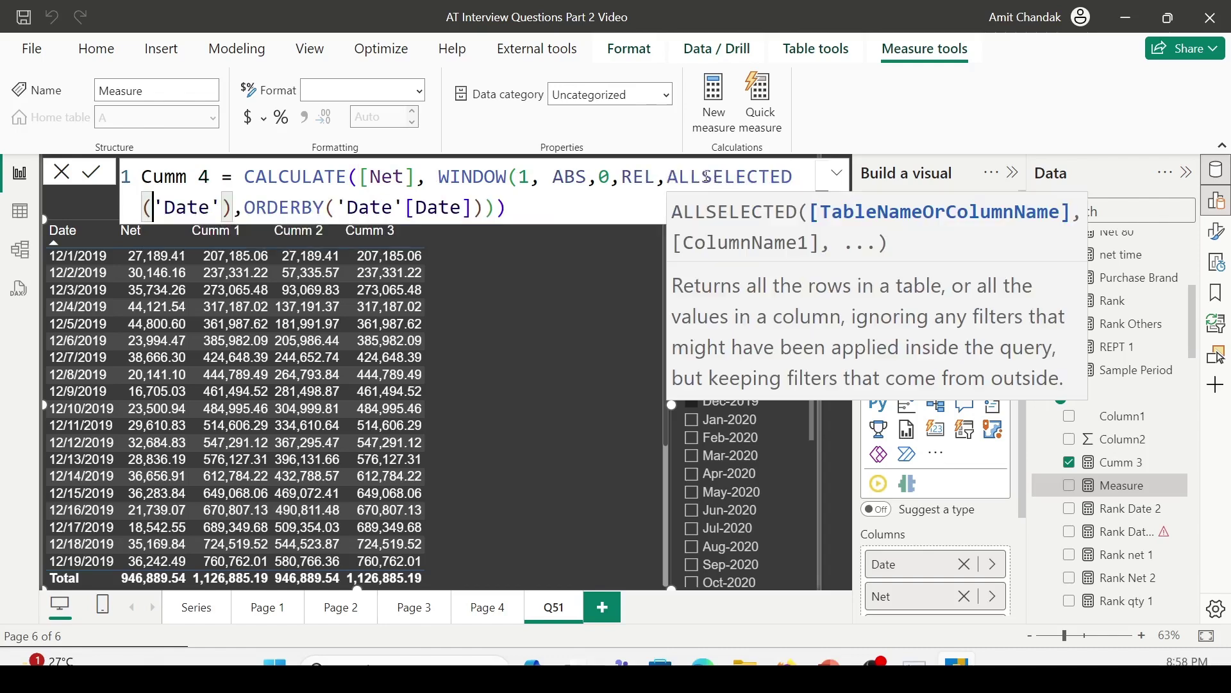
pyautogui.click(593, 207)
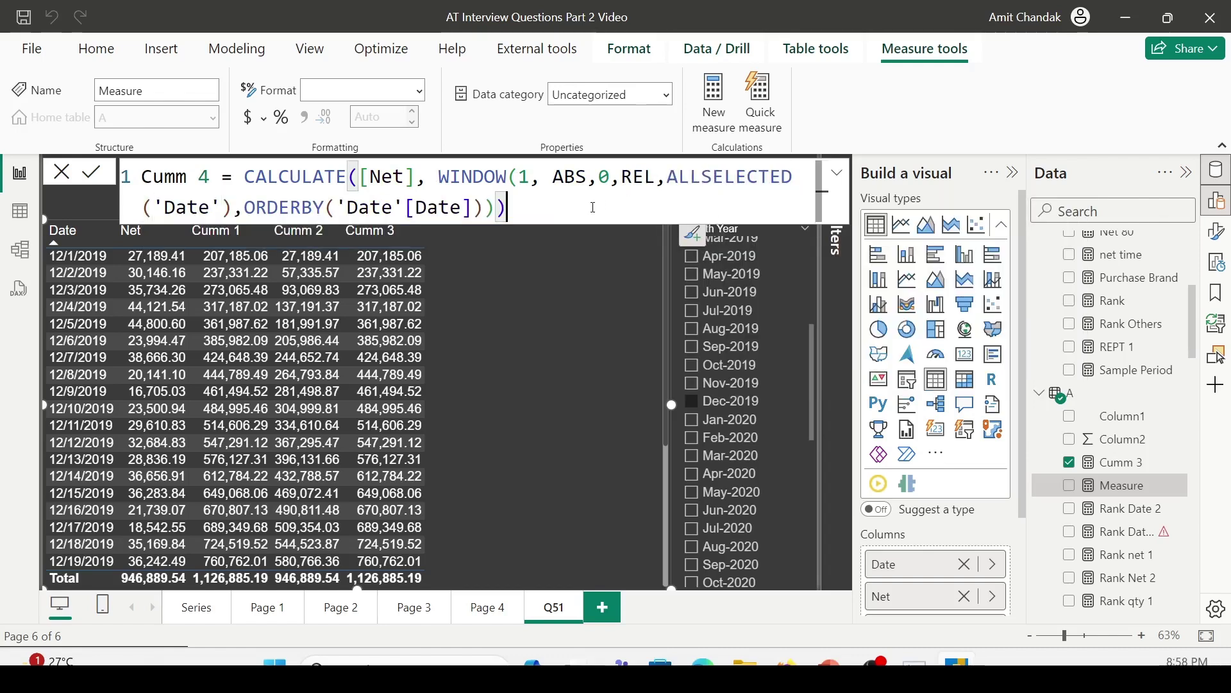
pyautogui.press('Return')
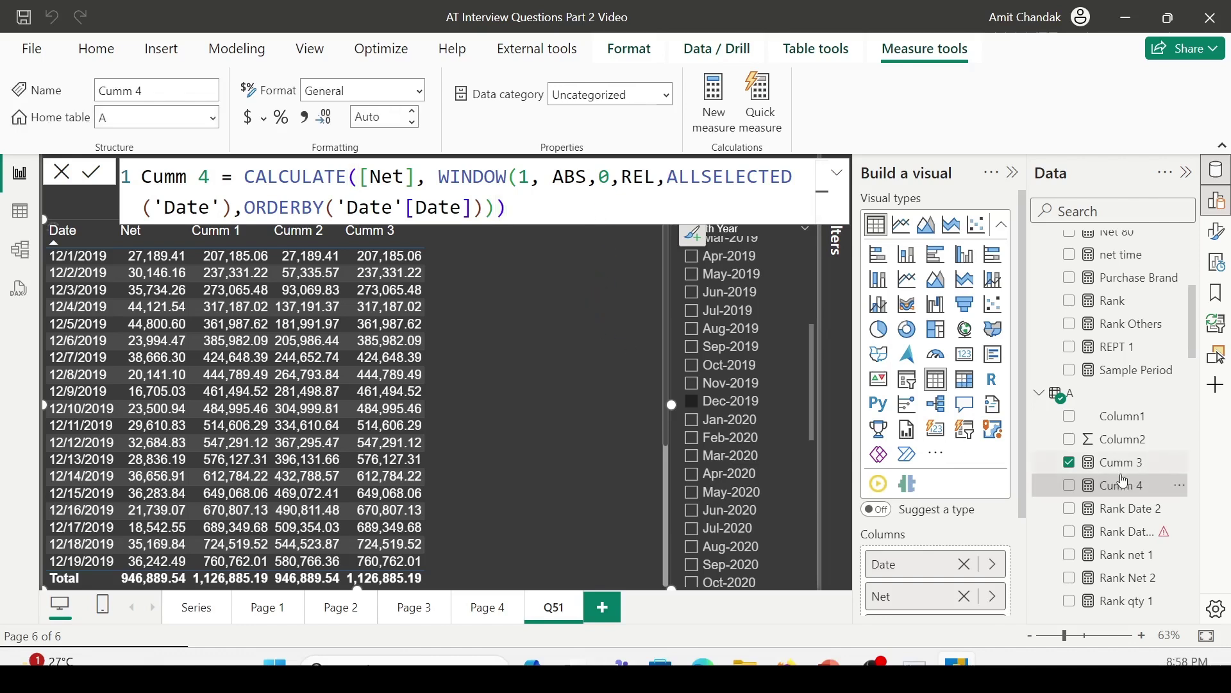
pyautogui.moveTo(1126, 490); pyautogui.dragTo(548, 299)
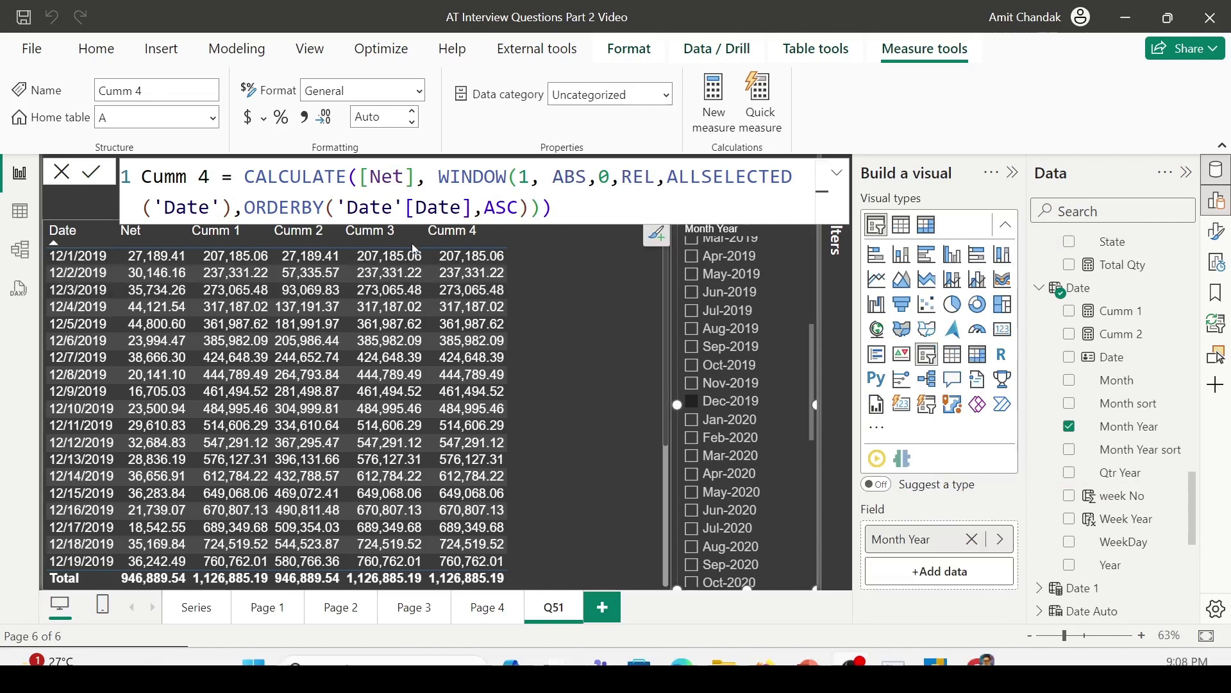
# Compare the Cumm 4 column with the Cumm 2 column in the date table
pyautogui.moveTo(418, 223)
pyautogui.mouseDown()
pyautogui.moveTo(565, 352)
pyautogui.moveTo(567, 384)
pyautogui.mouseUp()
pyautogui.moveTo(264, 227); pyautogui.dragTo(346, 344)
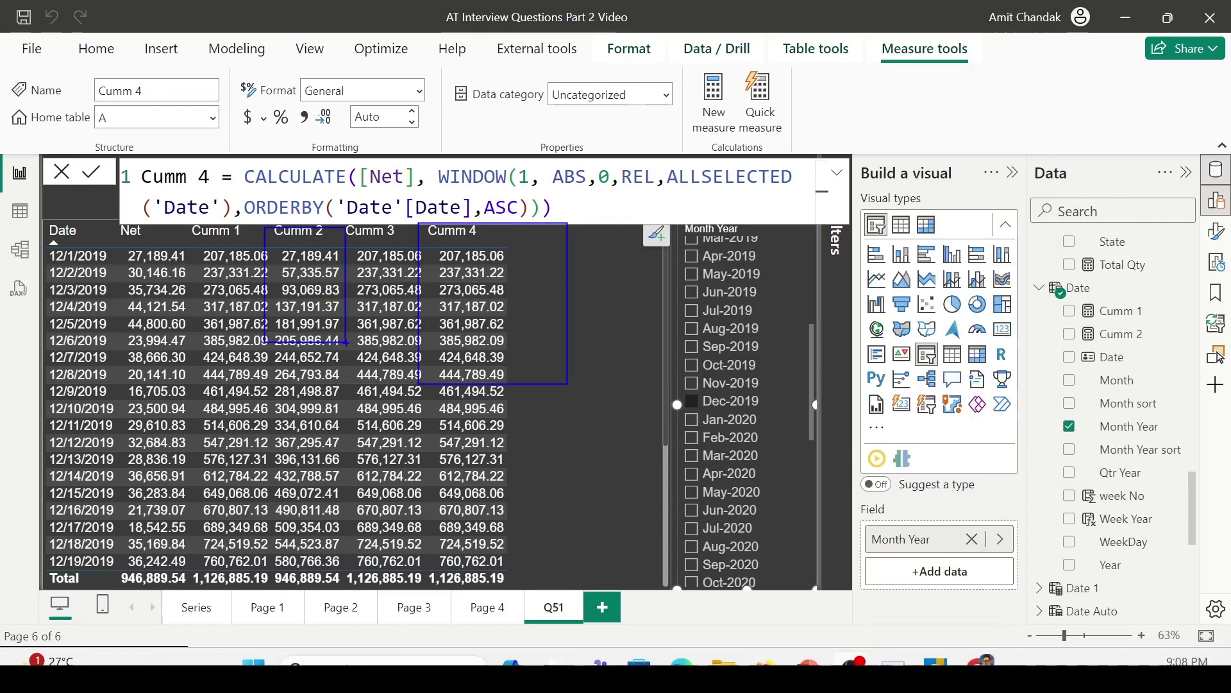
pyautogui.press('Escape')
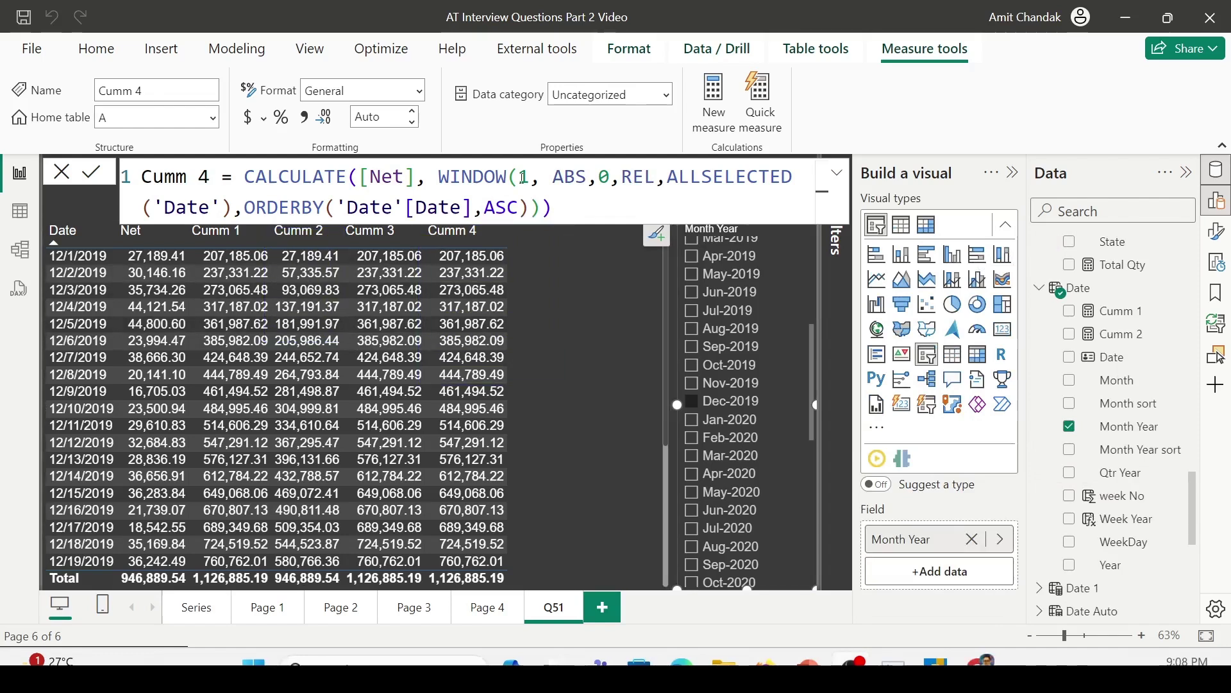
# Set the first WINDOW argument in the Cumm 4 formula to 0 and commit the measure
pyautogui.doubleClick(523, 177)
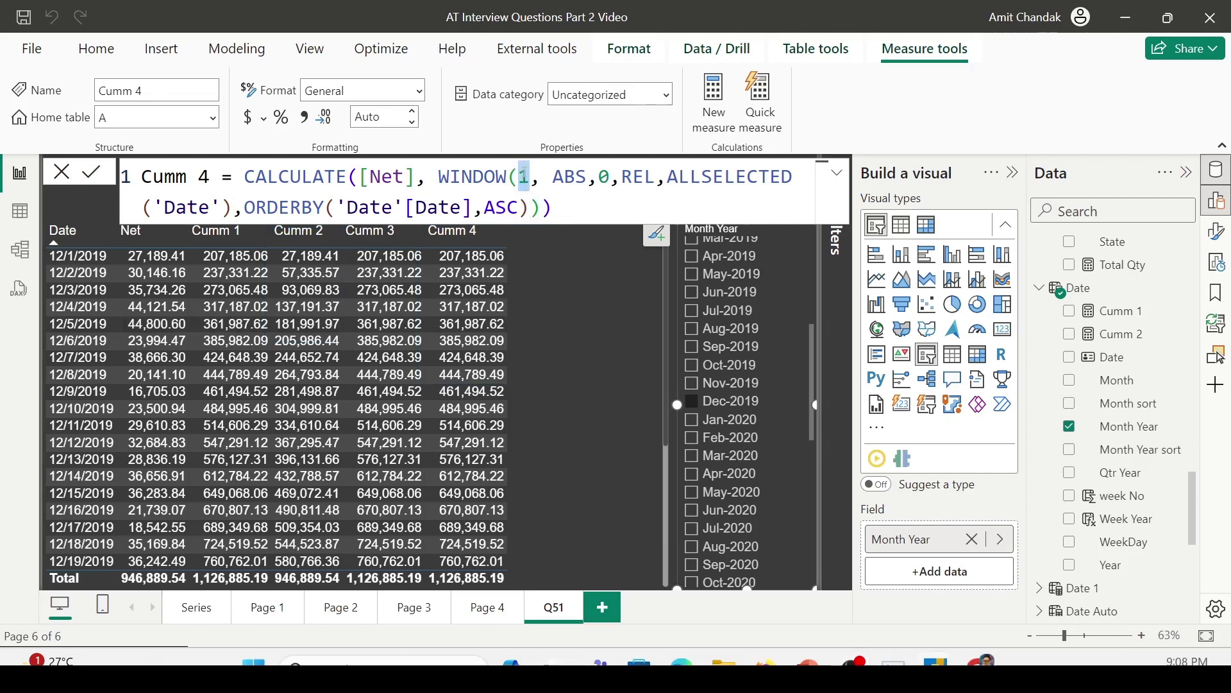
pyautogui.write('0')
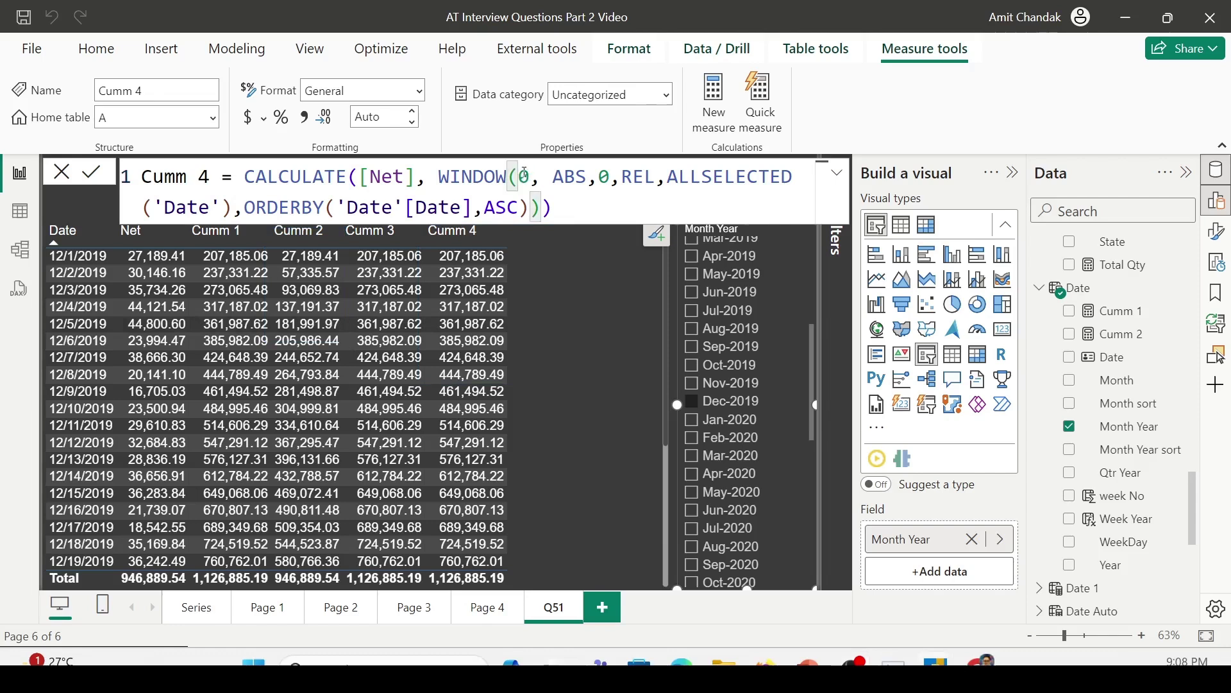
pyautogui.press('Return')
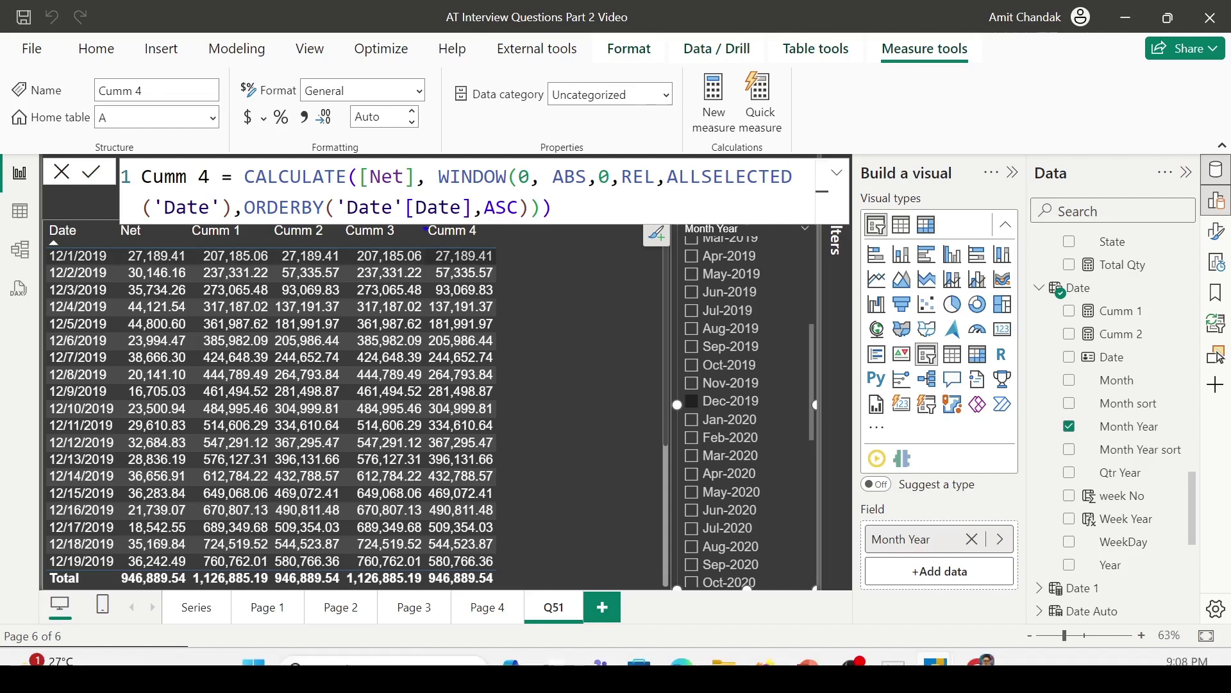
# Compare Cumm 4 with Cumm 2 and Cumm 1 with Cumm 3 in the date table, and leave the formula editor
pyautogui.moveTo(427, 227)
pyautogui.mouseDown()
pyautogui.moveTo(468, 272)
pyautogui.moveTo(511, 448)
pyautogui.mouseUp()
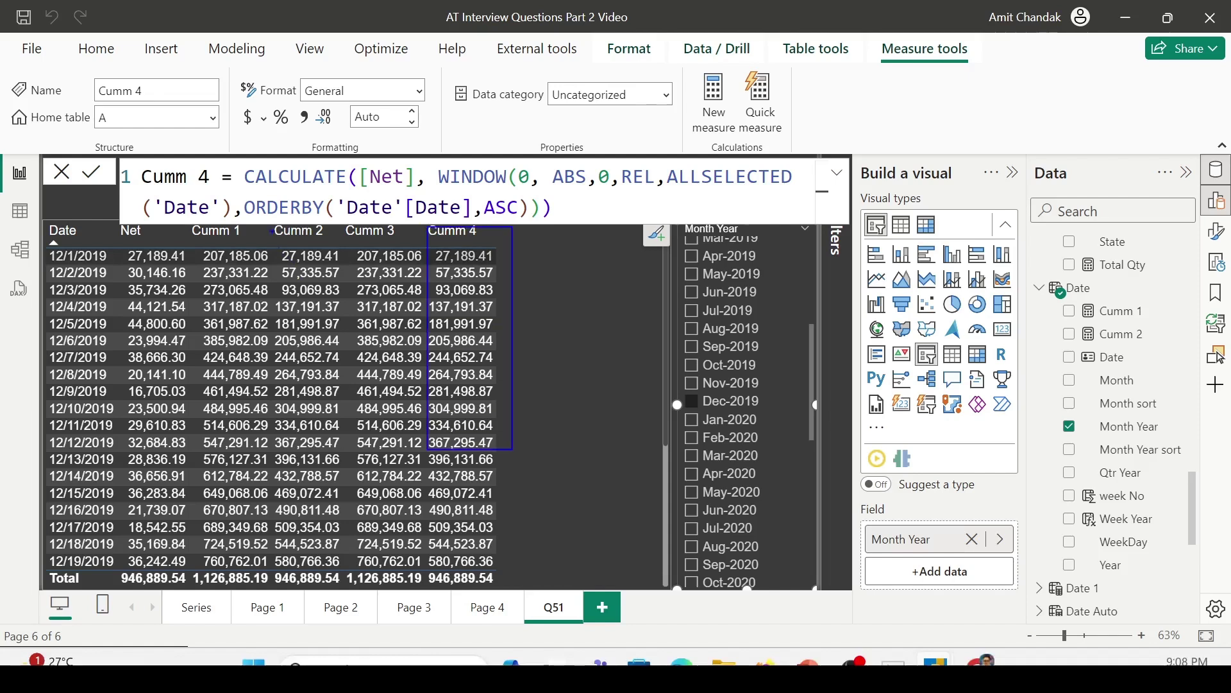
pyautogui.moveTo(266, 216)
pyautogui.mouseDown()
pyautogui.moveTo(302, 242)
pyautogui.moveTo(354, 353)
pyautogui.moveTo(345, 425)
pyautogui.mouseUp()
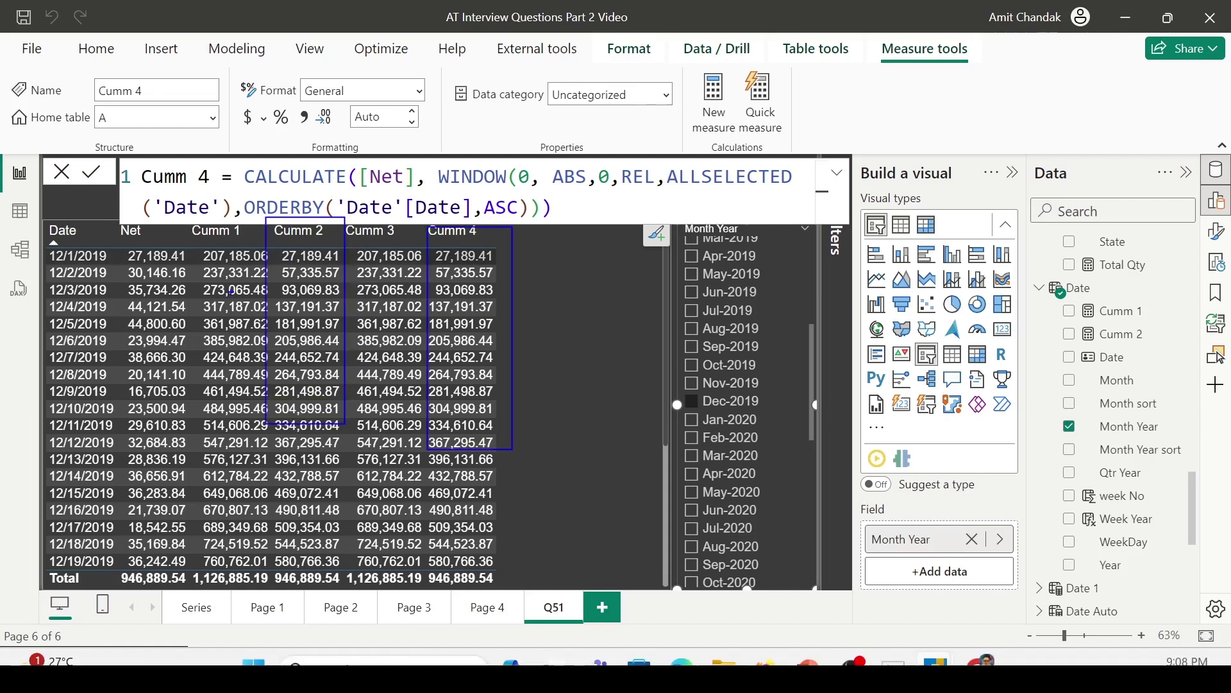
pyautogui.moveTo(190, 221)
pyautogui.mouseDown()
pyautogui.moveTo(266, 319)
pyautogui.moveTo(279, 440)
pyautogui.mouseUp()
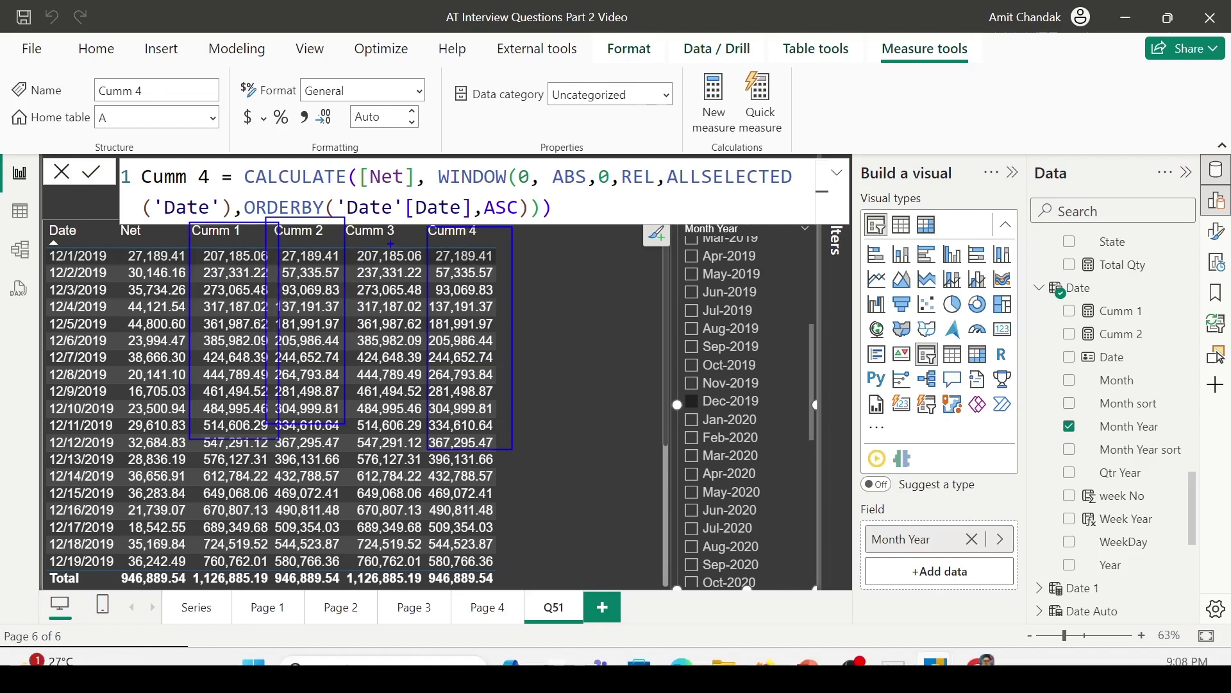
pyautogui.moveTo(344, 221)
pyautogui.mouseDown()
pyautogui.moveTo(408, 342)
pyautogui.moveTo(430, 452)
pyautogui.mouseUp()
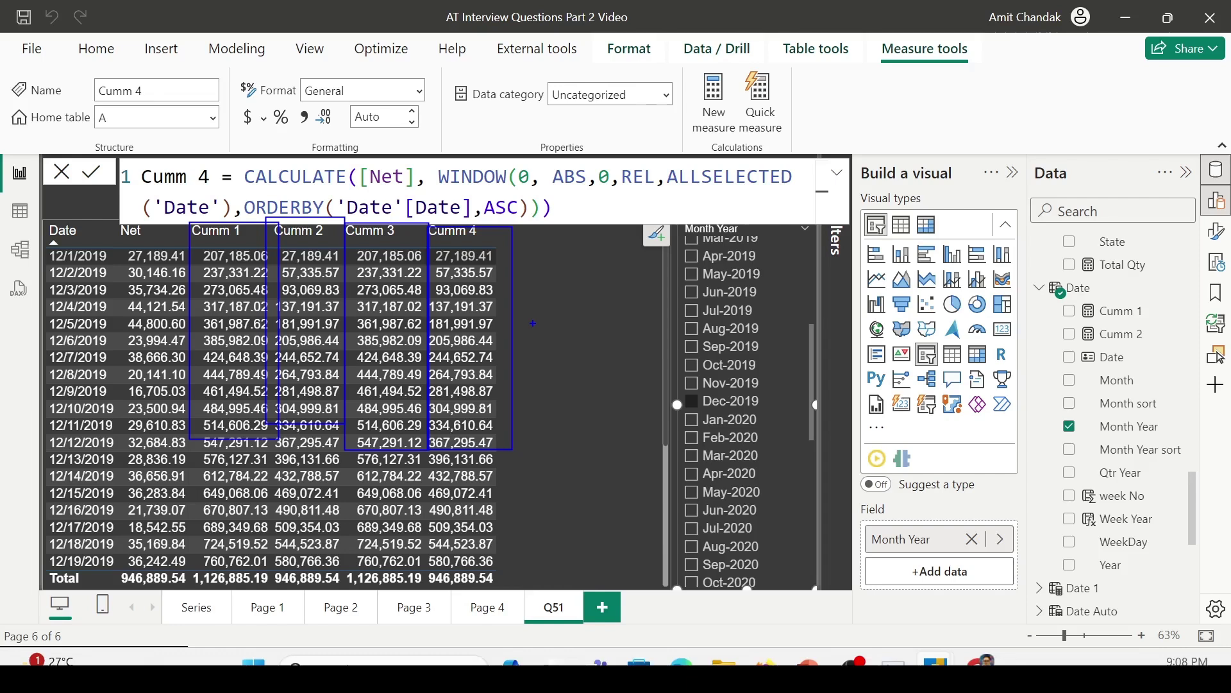
pyautogui.press('Escape')
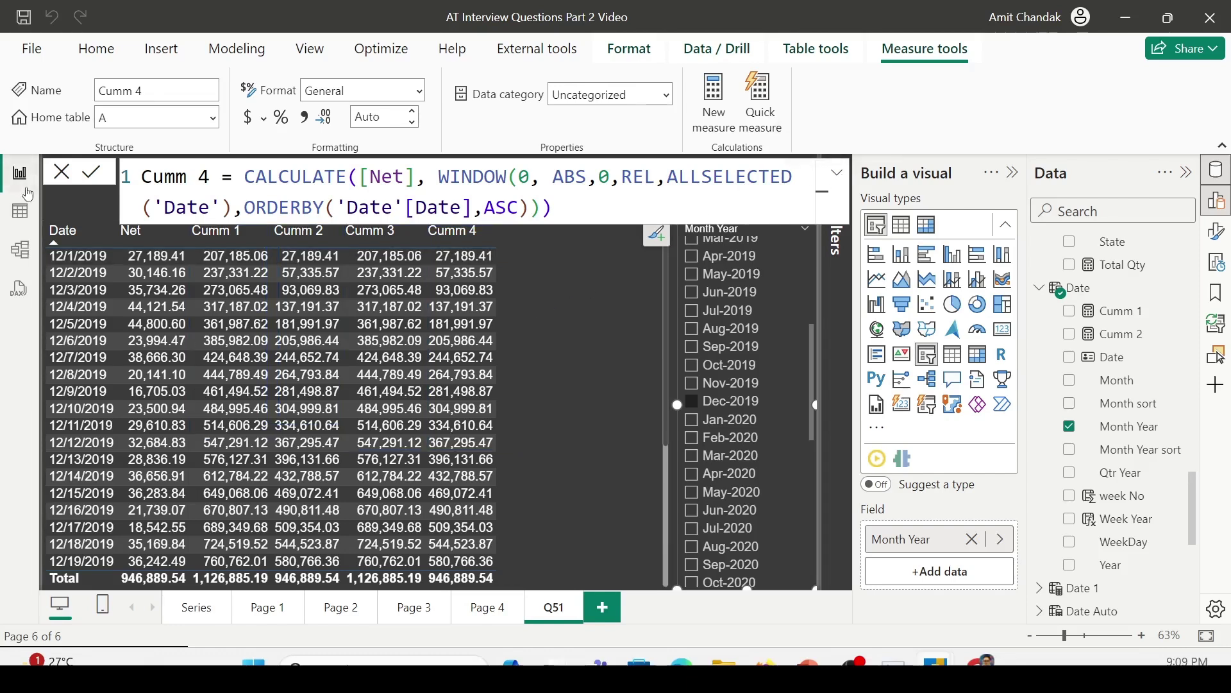
pyautogui.click(557, 300)
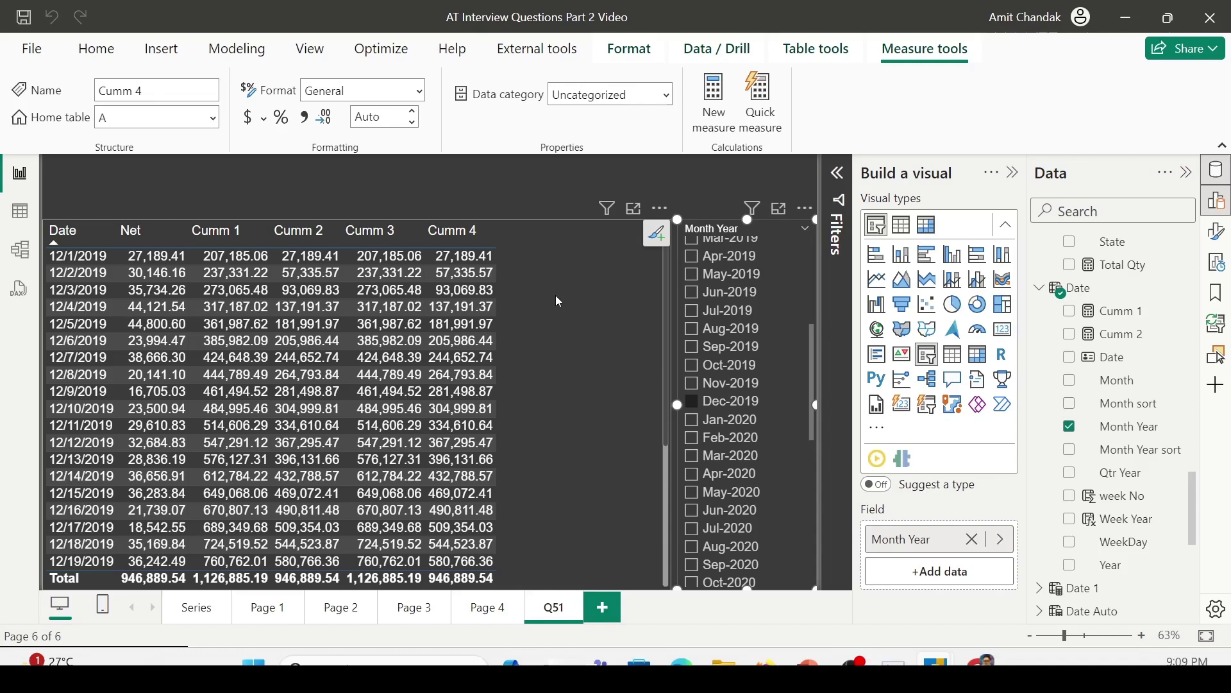
# View the Performance analyzer's recording option for measuring visual load times, and close the analyzer without recording
pyautogui.click(381, 49)
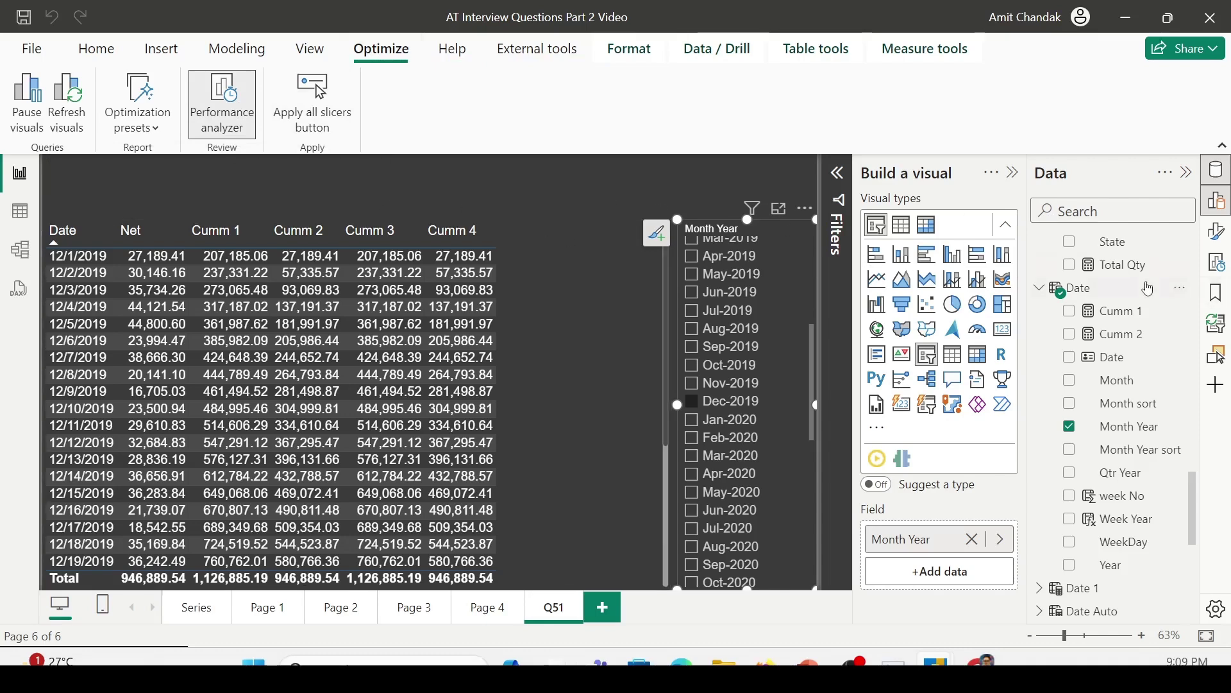
pyautogui.click(1218, 265)
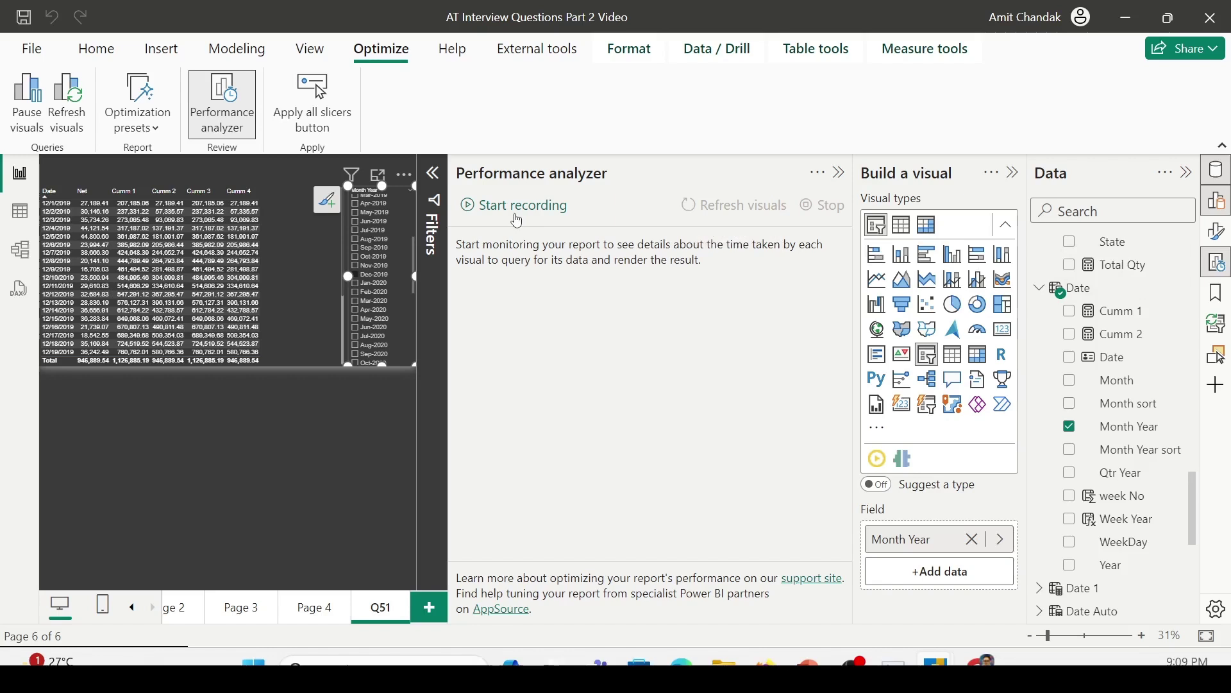
pyautogui.click(841, 174)
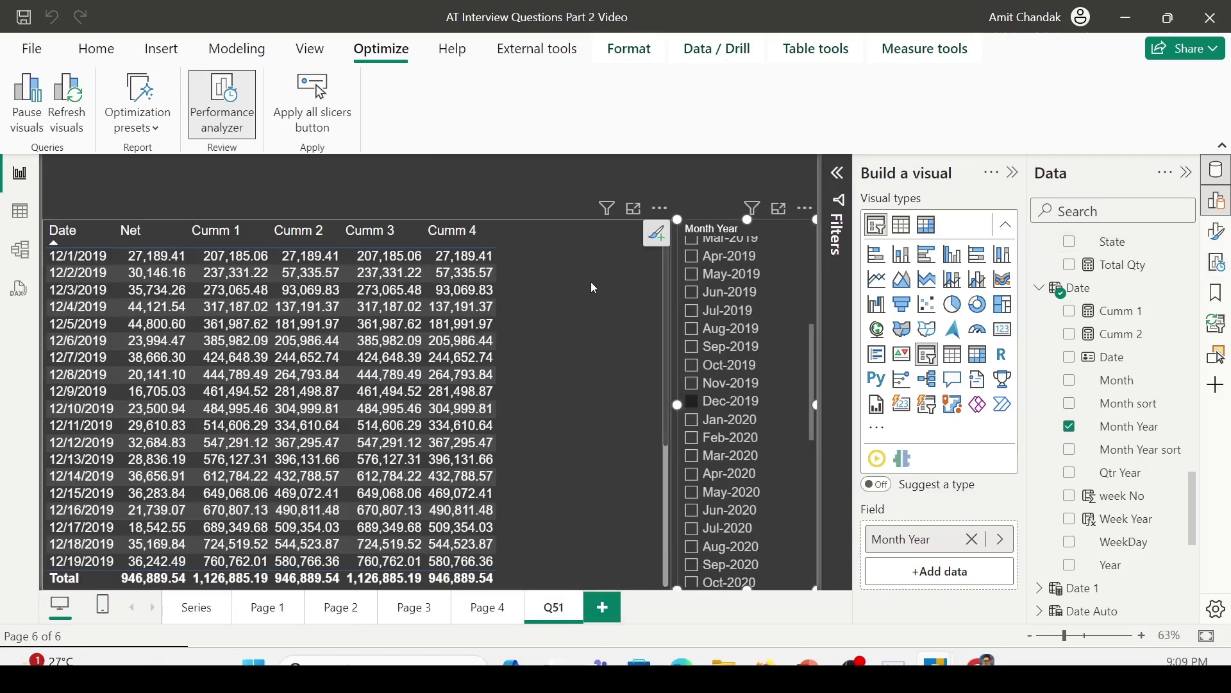
pyautogui.click(96, 48)
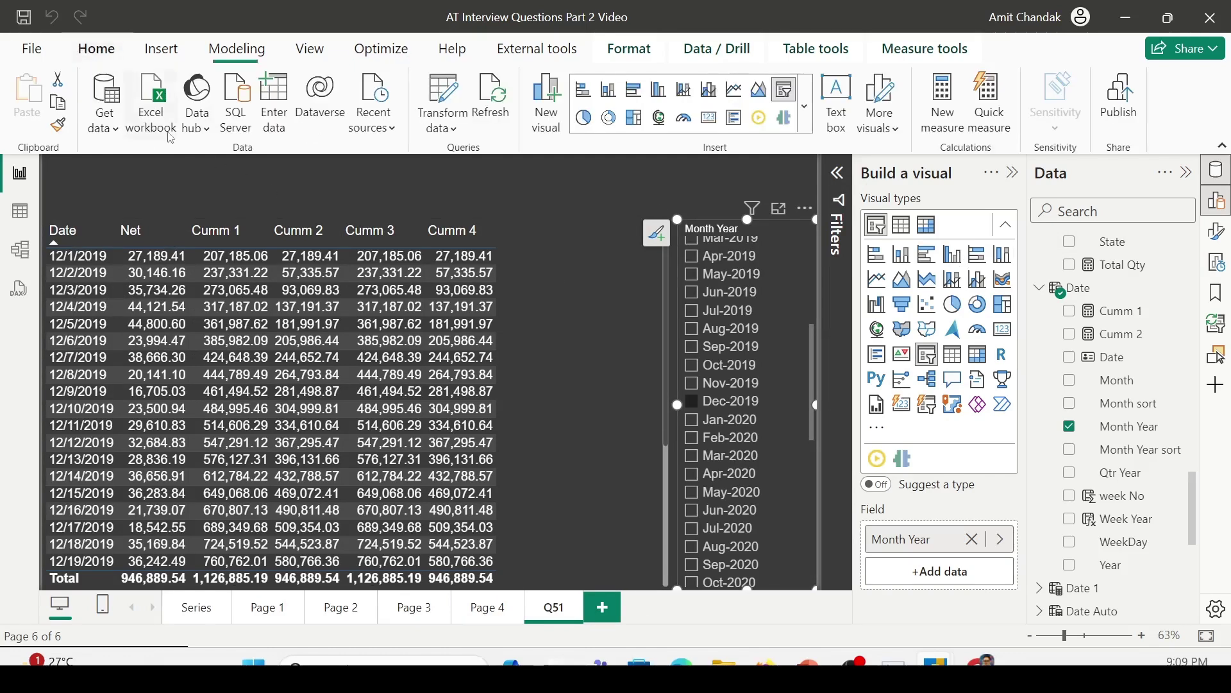